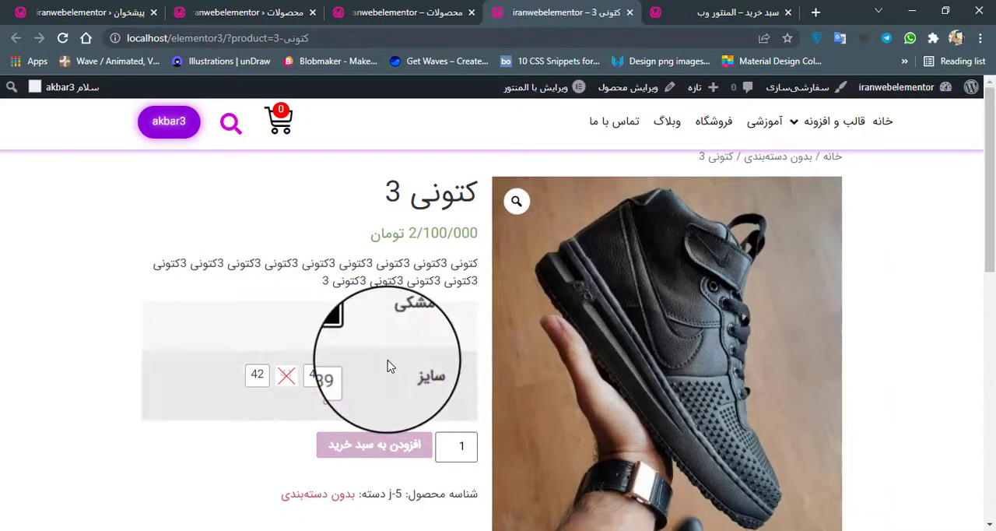
# Step: Examine the کتونی 3 product page down to its related products, and look over the shop page and the admin products list
pyautogui.scroll(-9, 393, 359)
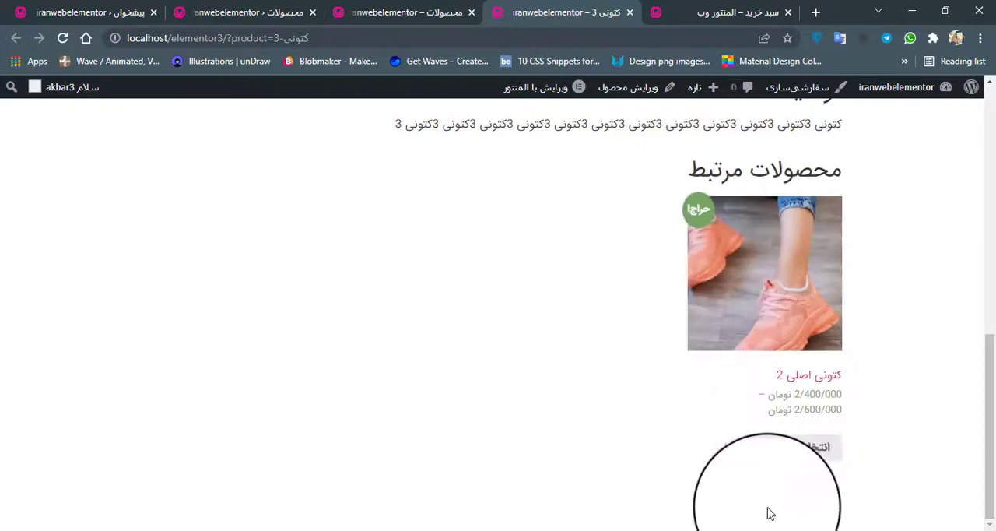
pyautogui.scroll(6, 327, 289)
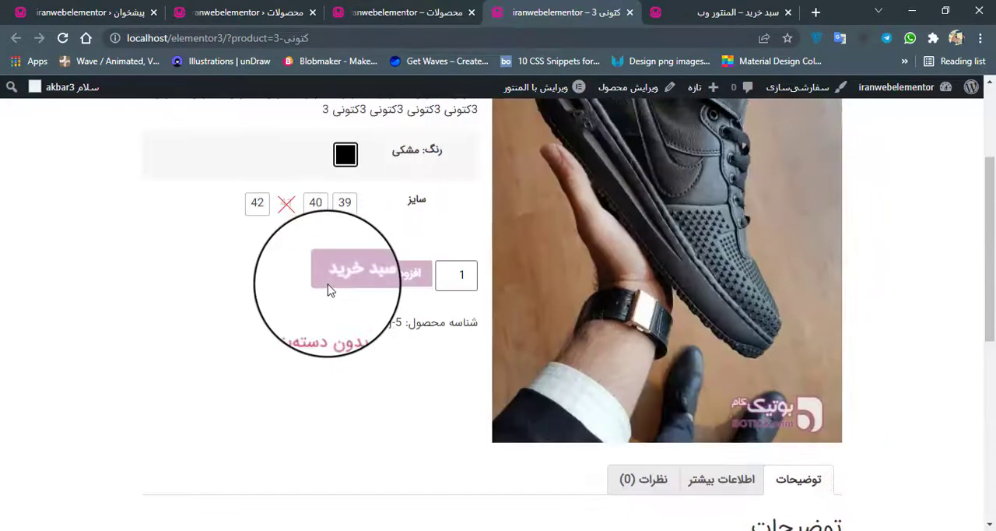
pyautogui.scroll(3, 328, 290)
pyautogui.click(362, 12)
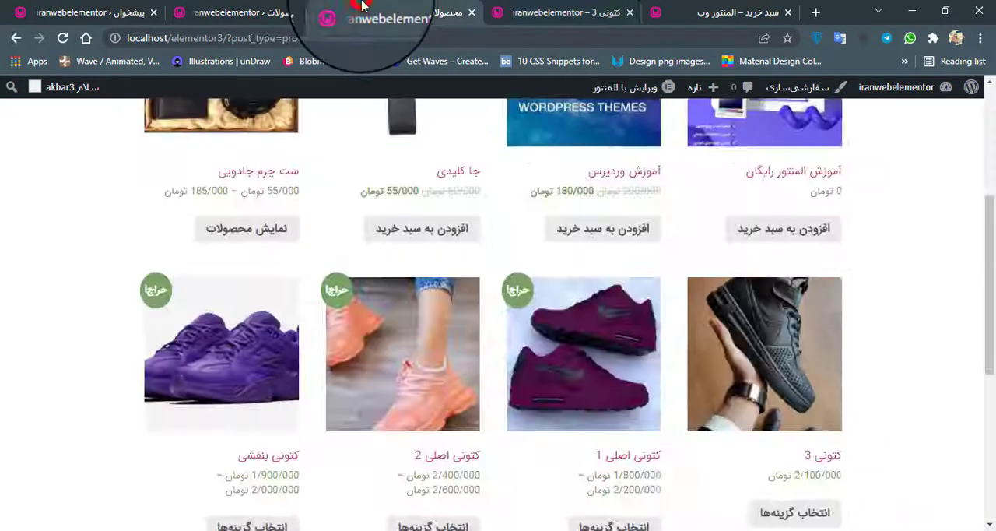
pyautogui.click(255, 5)
pyautogui.moveTo(505, 4); pyautogui.dragTo(343, 4)
pyautogui.click(257, 7)
pyautogui.scroll(-3, 643, 263)
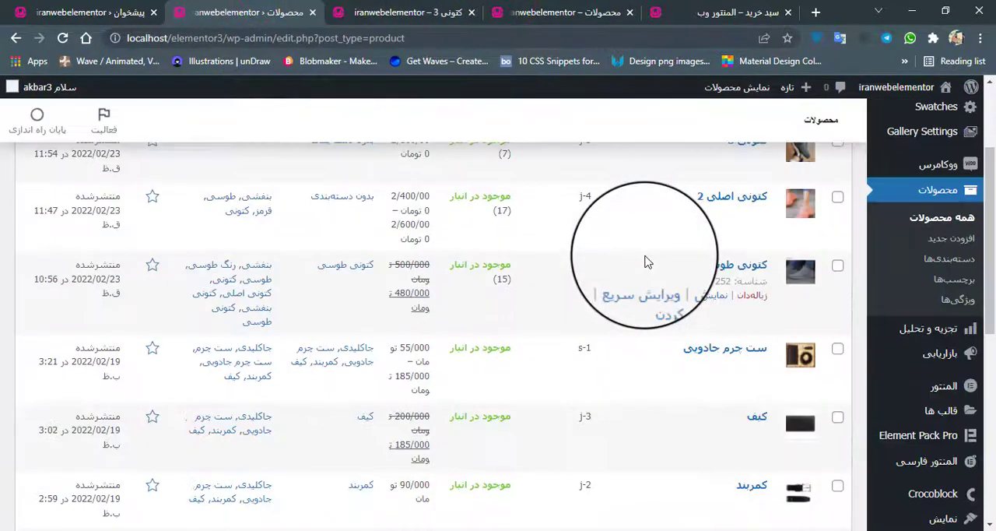
pyautogui.scroll(3, 664, 264)
pyautogui.click(424, 12)
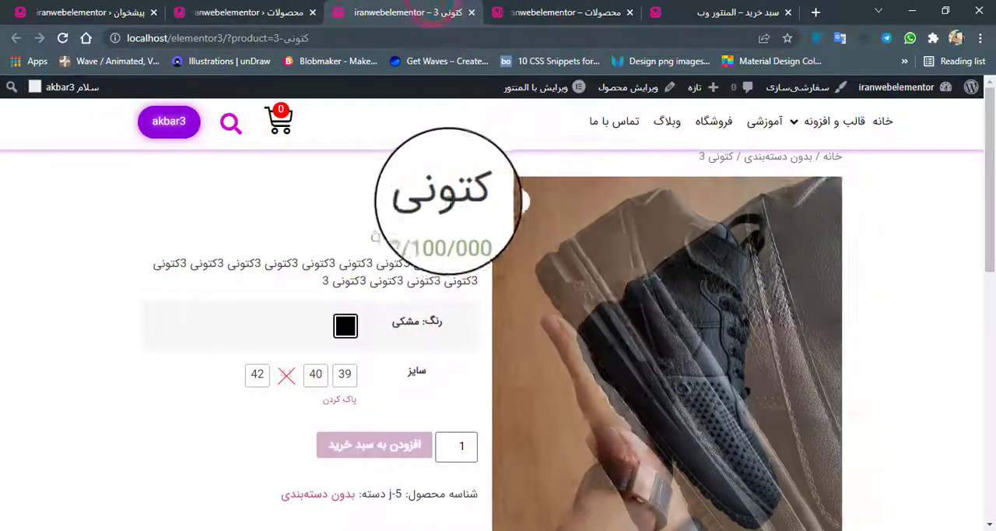
# Step: Open the product کتونی 3 for editing in a new browser tab from the admin products list
pyautogui.click(264, 11)
pyautogui.scroll(-2, 767, 335)
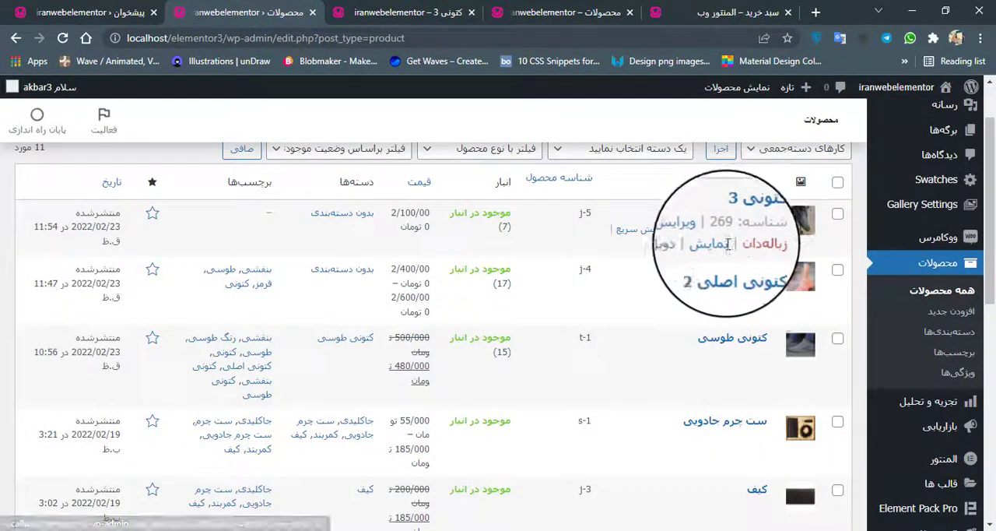
pyautogui.rightClick(683, 232)
pyautogui.click(720, 296)
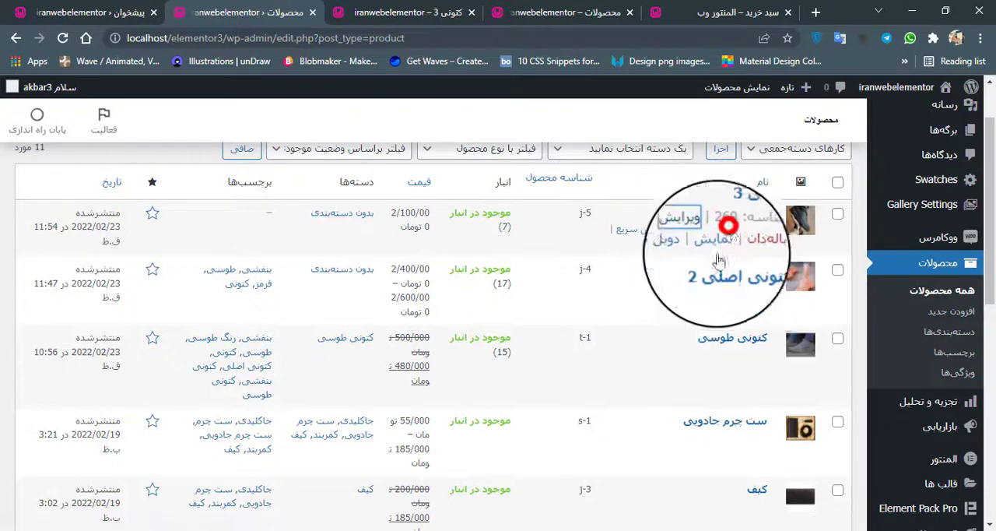
pyautogui.click(311, 8)
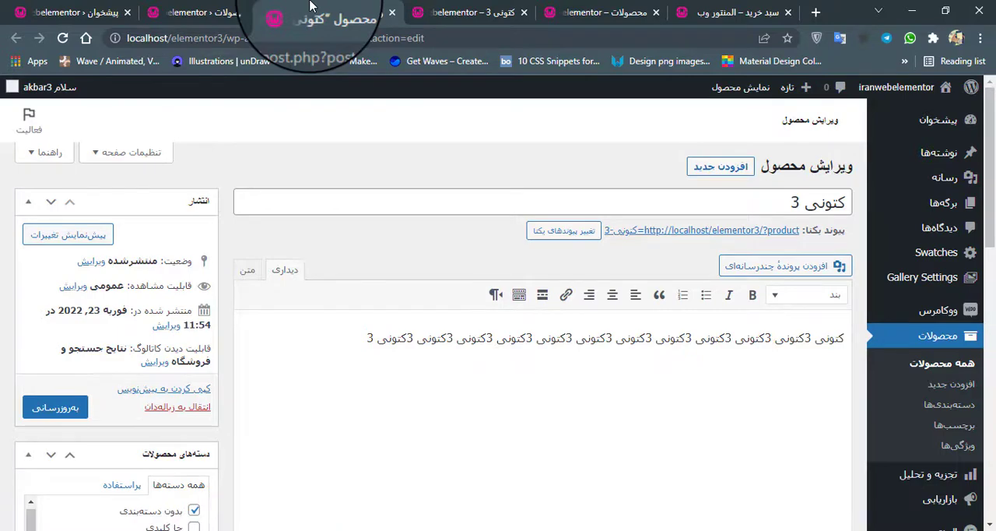
# Step: Show the linked products settings (محصولات پیوند شده) in the product data of کتونی 3, with a glance at its shop page
pyautogui.scroll(-5, 494, 265)
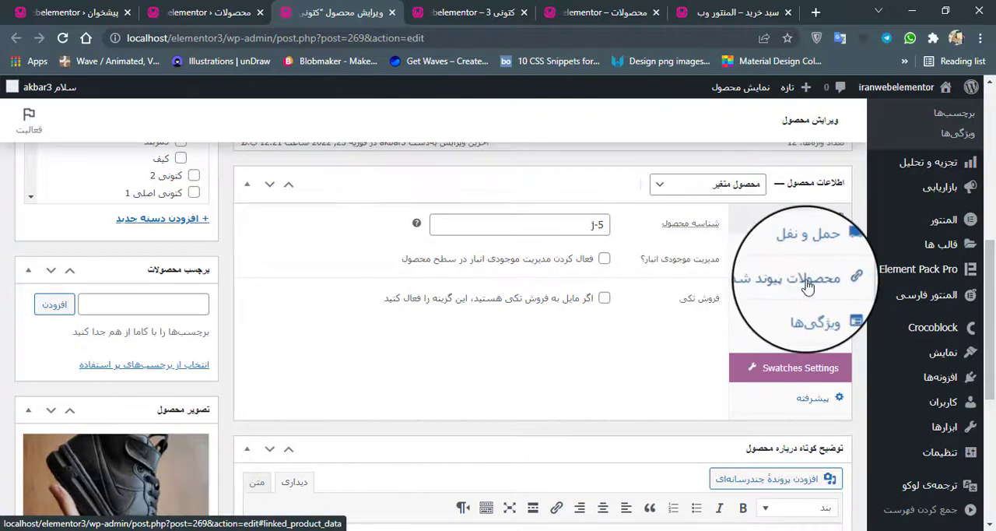
pyautogui.click(808, 287)
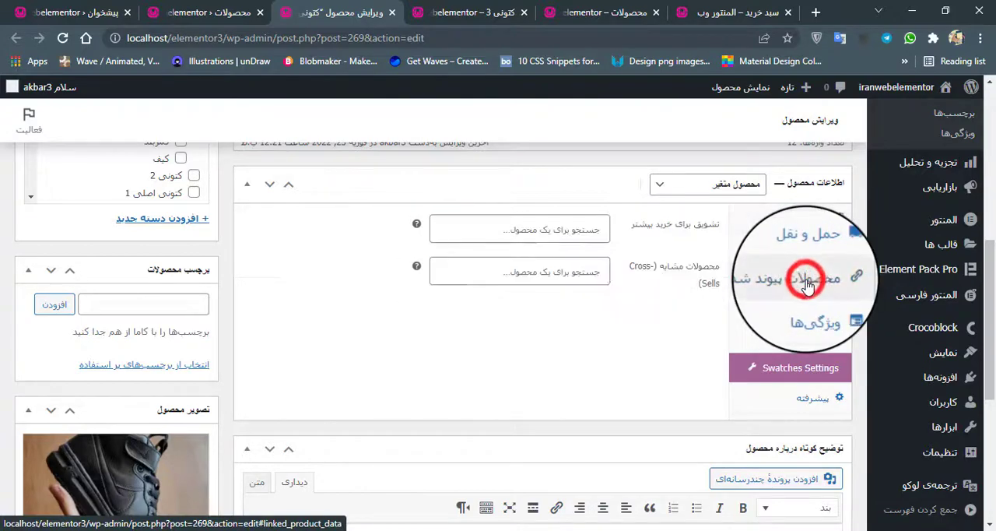
pyautogui.click(594, 231)
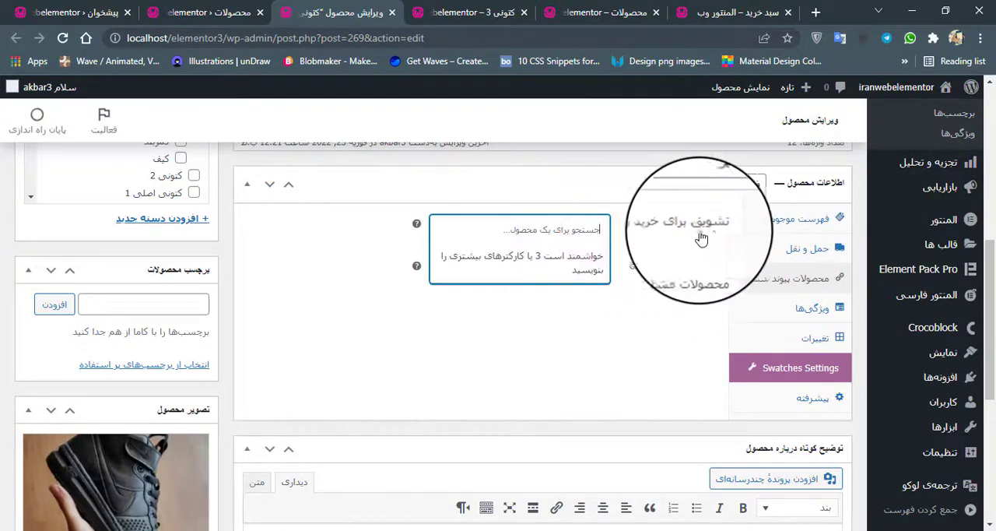
pyautogui.click(489, 9)
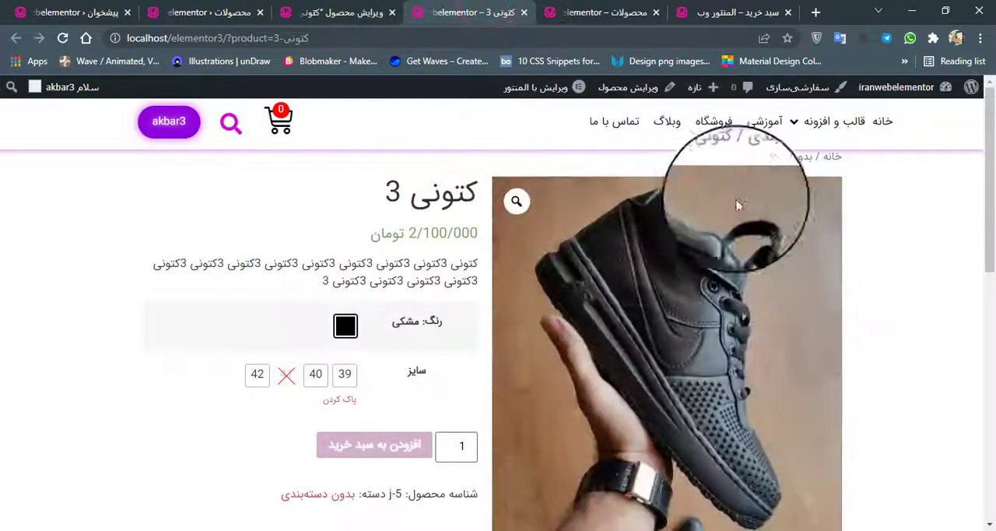
pyautogui.click(341, 12)
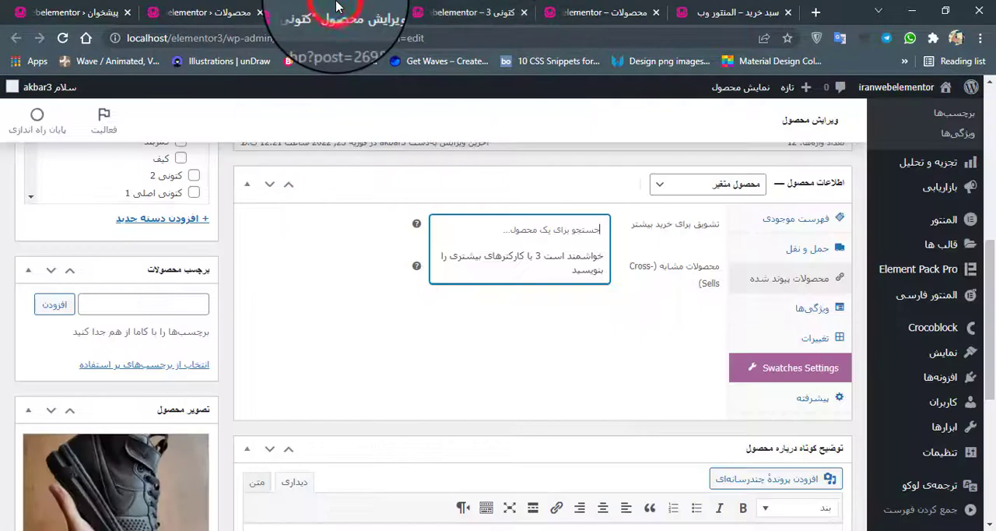
# Step: Search for کتونی in the upsells field (تشویق برای خرید بیشتر) and add کتونی اصلی 1 (k-2)
pyautogui.click(561, 232)
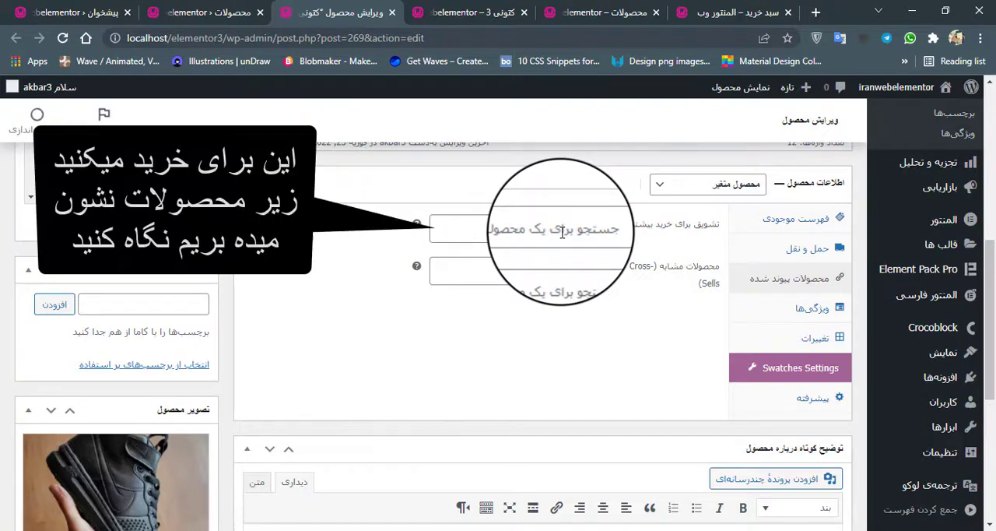
pyautogui.click(562, 232)
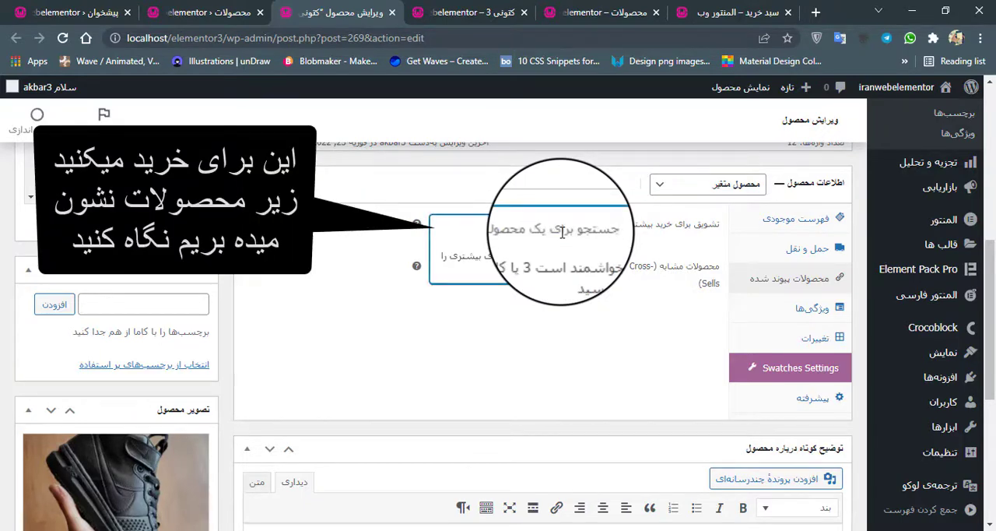
pyautogui.write('کت')
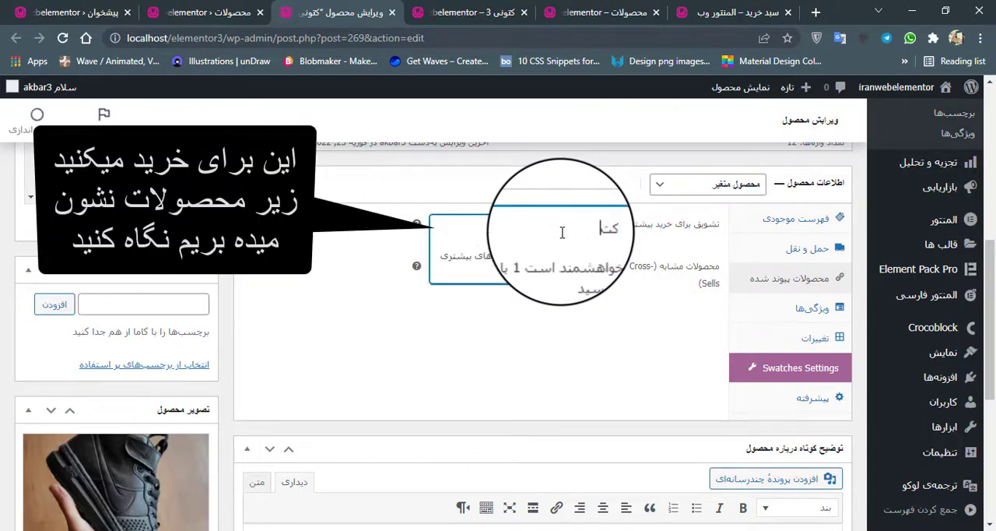
pyautogui.write('ونی')
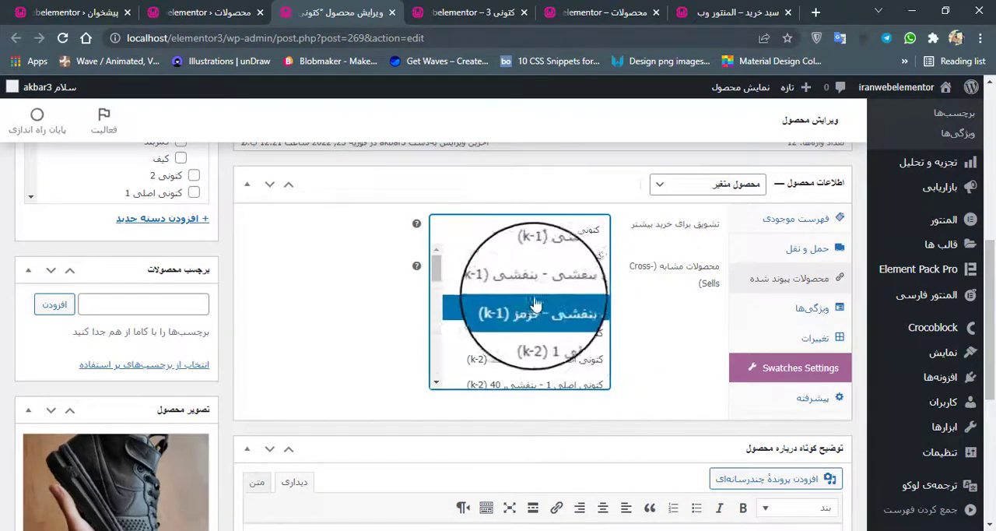
pyautogui.click(559, 334)
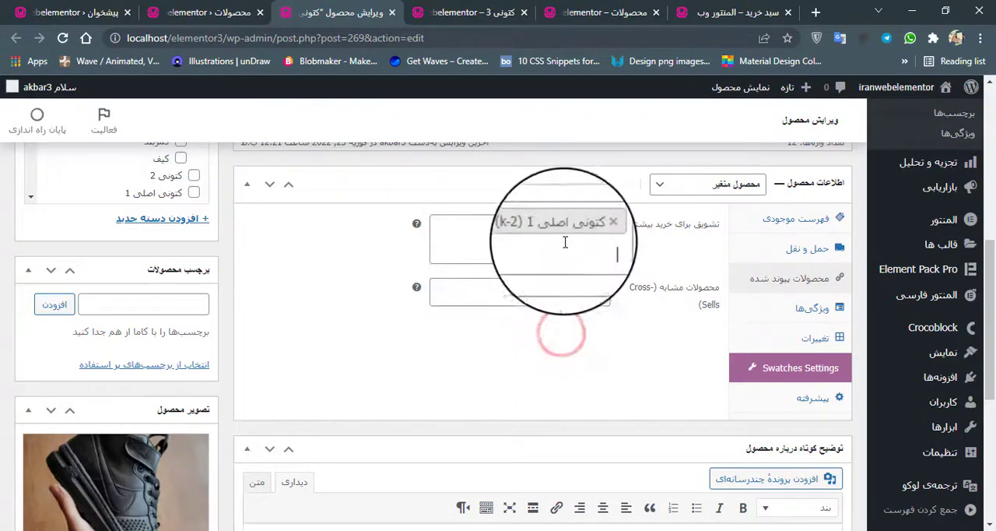
# Step: Add کتونی طوسی (t-1) as a second upsell by searching for کتونی, and update the product
pyautogui.click(566, 249)
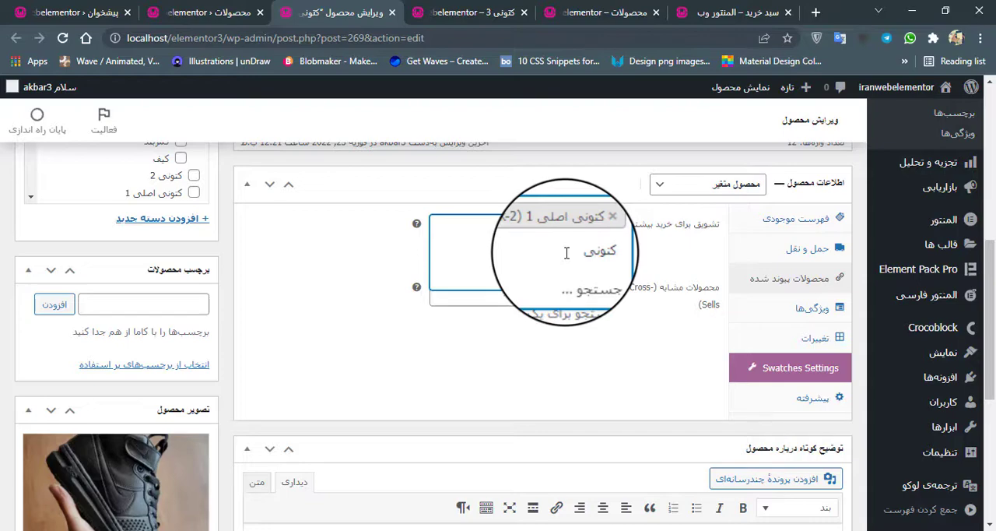
pyautogui.scroll(-5, 561, 327)
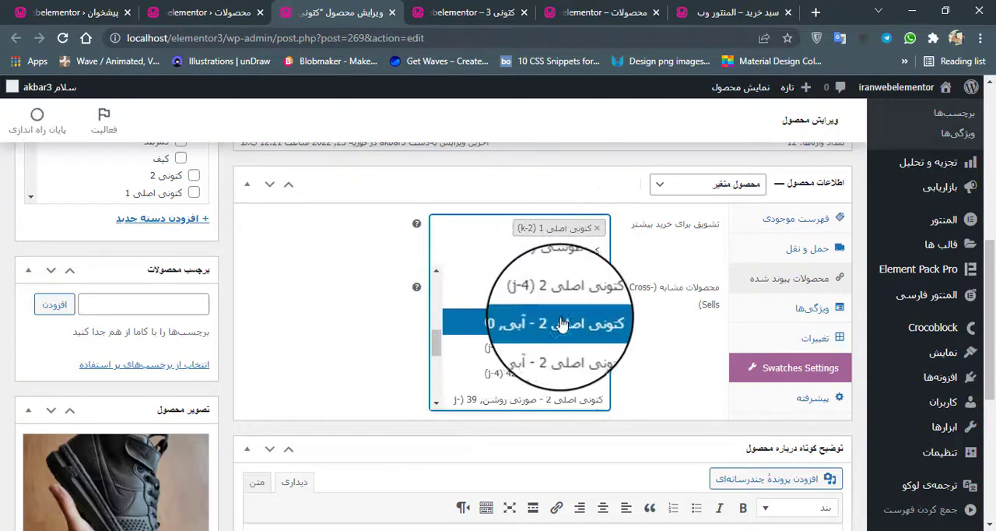
pyautogui.scroll(2, 549, 352)
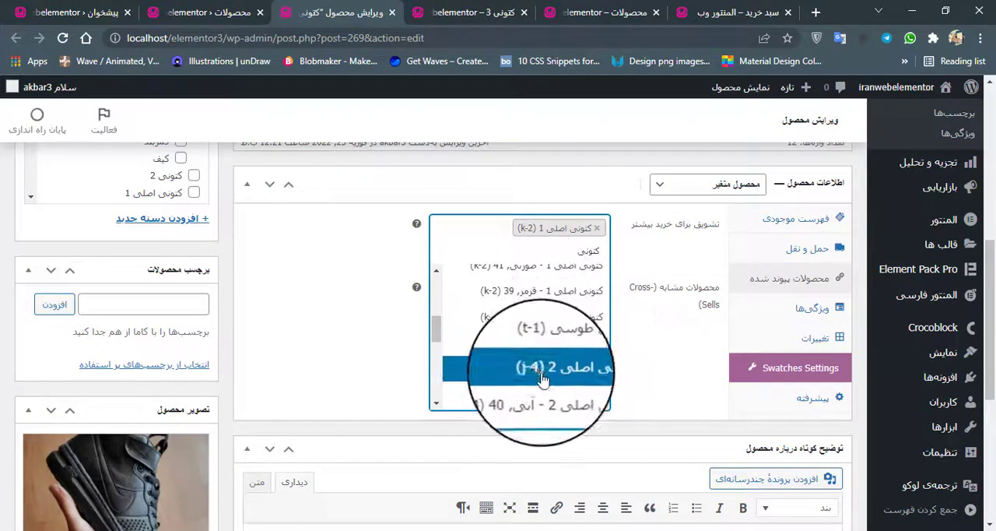
pyautogui.click(575, 344)
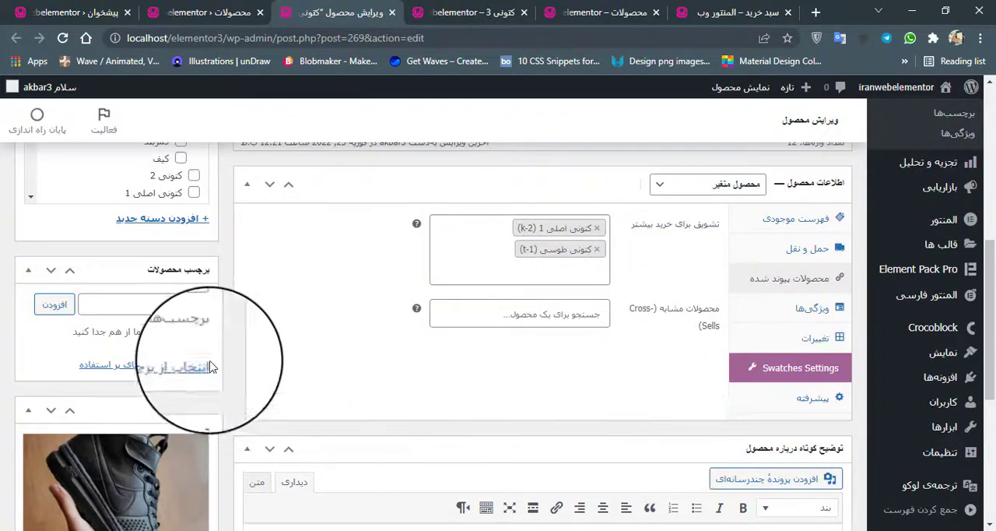
pyautogui.scroll(10, 218, 342)
pyautogui.click(68, 408)
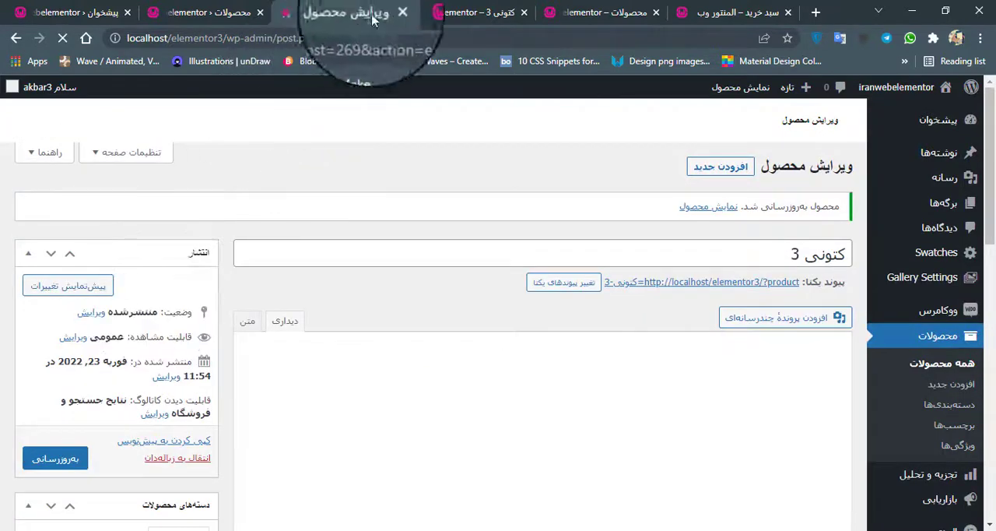
# Step: Reload the کتونی 3 shop page and check its "همچنین ممکن است دوست داشته باشید" section against the related products
pyautogui.click(436, 12)
pyautogui.click(63, 37)
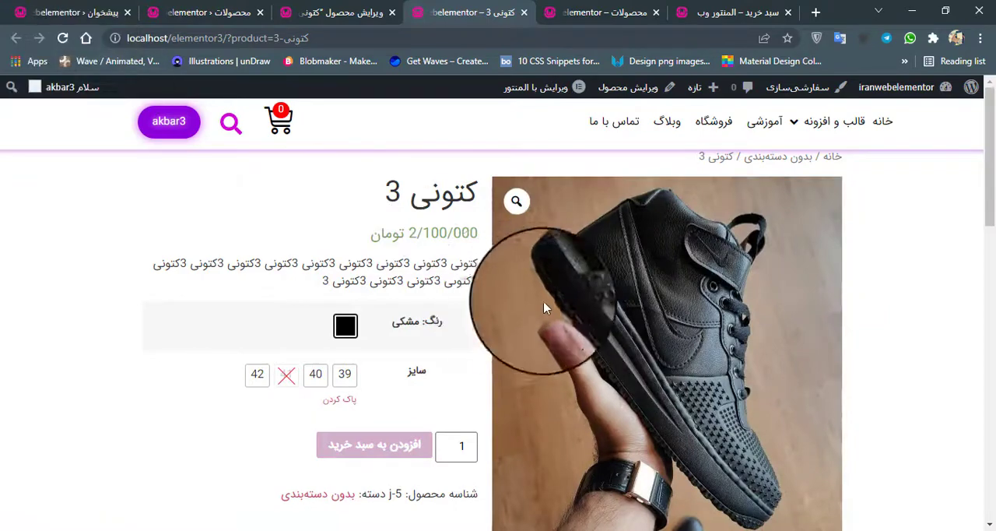
pyautogui.scroll(-4, 534, 280)
pyautogui.scroll(-5, 534, 280)
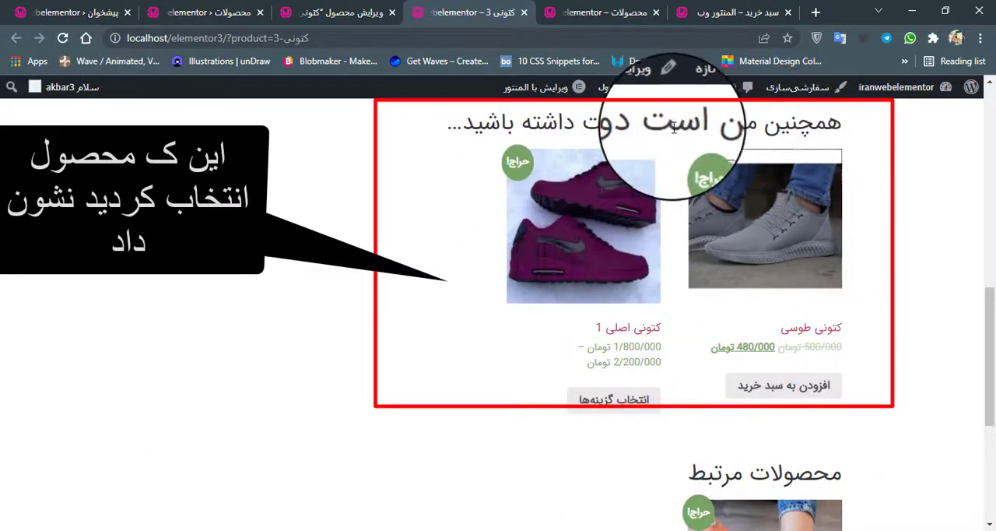
pyautogui.scroll(1, 672, 127)
pyautogui.moveTo(448, 195); pyautogui.dragTo(845, 193)
pyautogui.click(854, 201)
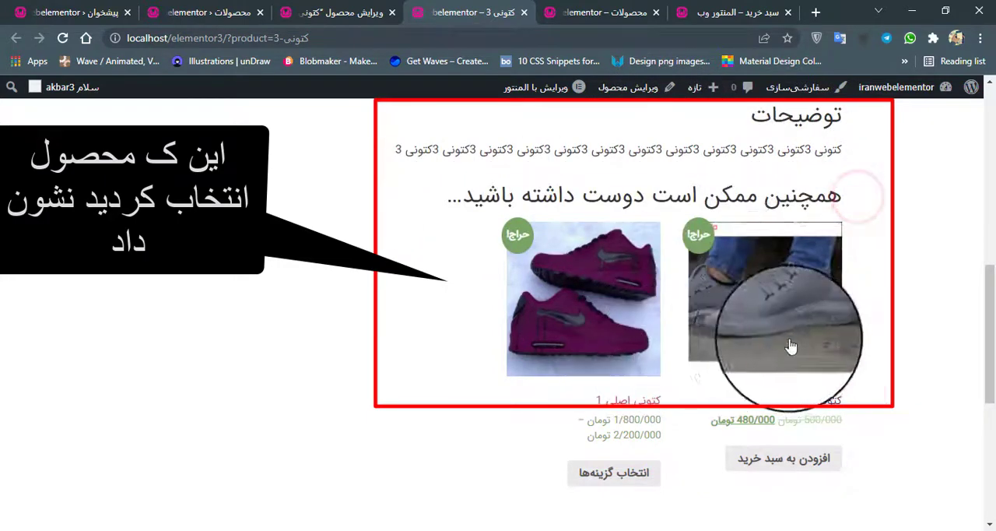
pyautogui.scroll(-4, 665, 329)
pyautogui.scroll(5, 662, 325)
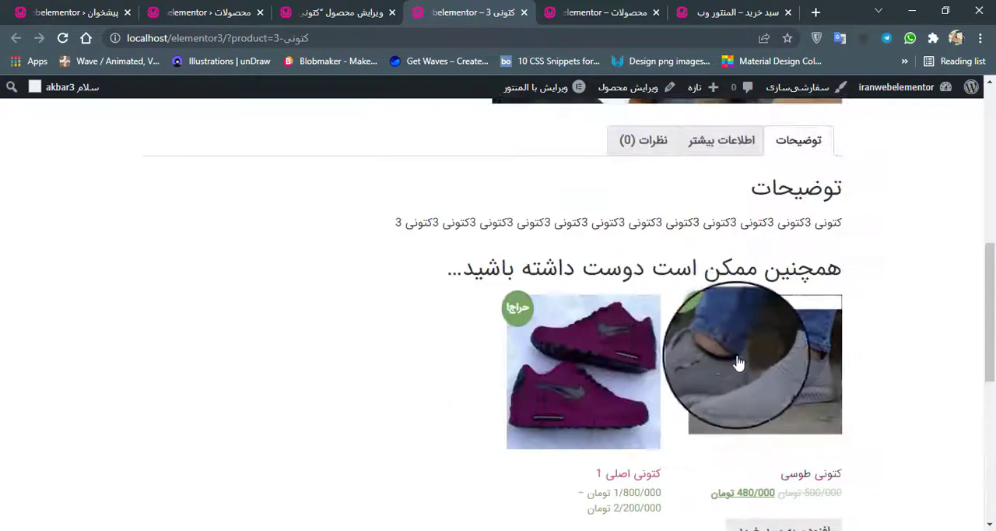
# Step: Return to editing کتونی 3 and open its linked products settings at the Cross-Sells field
pyautogui.click(335, 11)
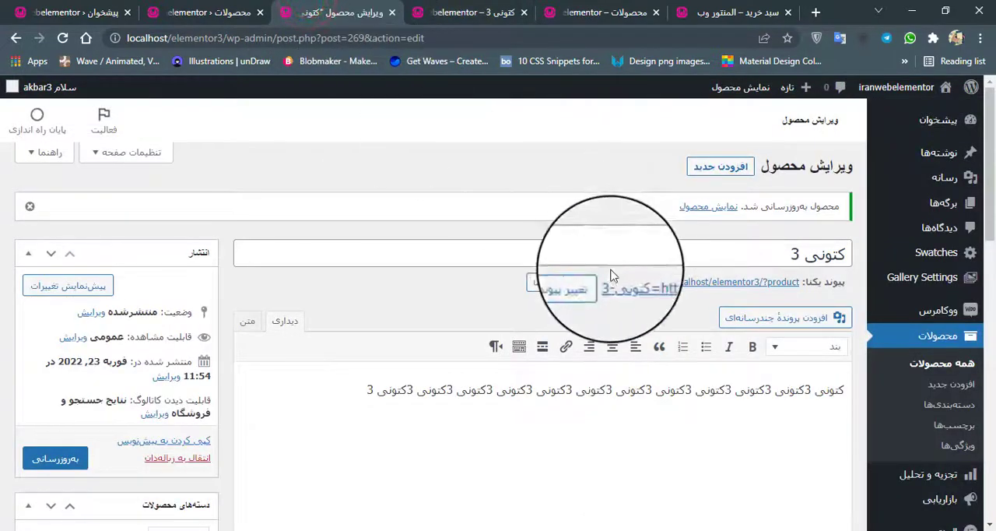
pyautogui.scroll(-5, 608, 269)
pyautogui.scroll(-2, 611, 281)
pyautogui.click(759, 256)
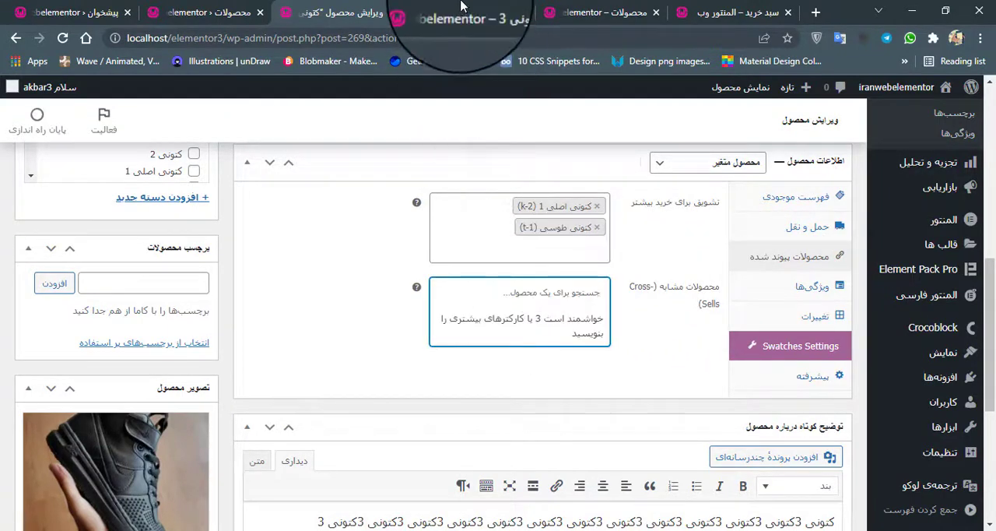
# Step: Add one کتونی 3 in black (مشکی), size 39, to the cart from its product page and dismiss the cart side panel
pyautogui.click(436, 13)
pyautogui.scroll(5, 613, 305)
pyautogui.scroll(3, 613, 305)
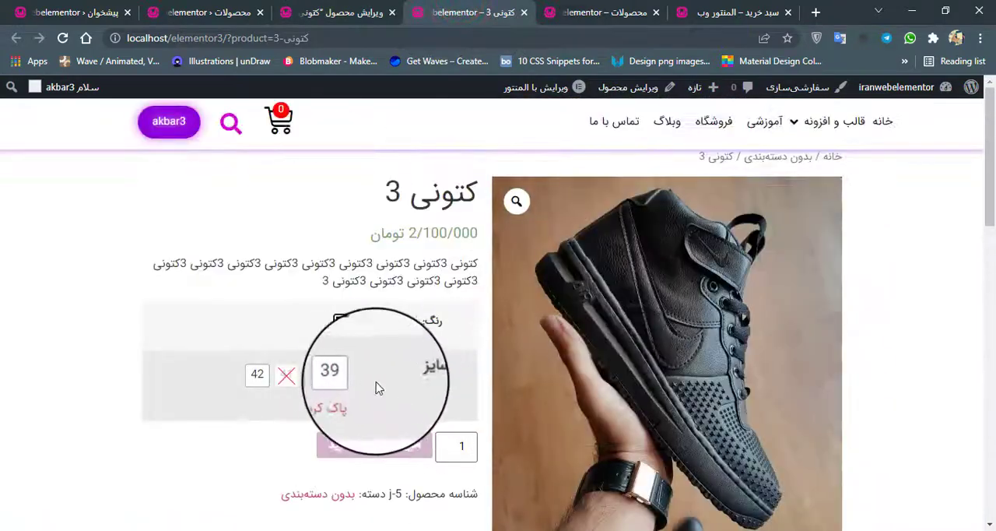
pyautogui.click(345, 375)
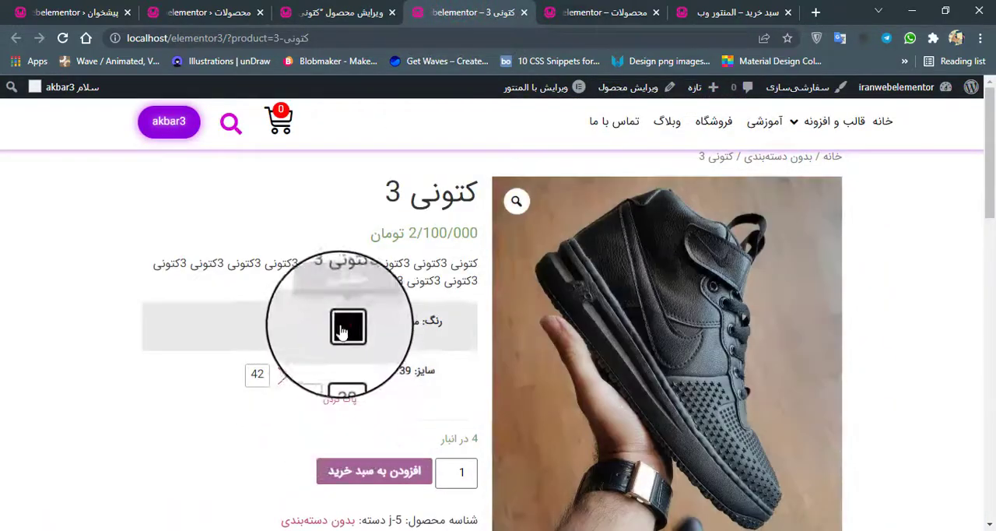
pyautogui.click(345, 322)
pyautogui.scroll(-2, 440, 368)
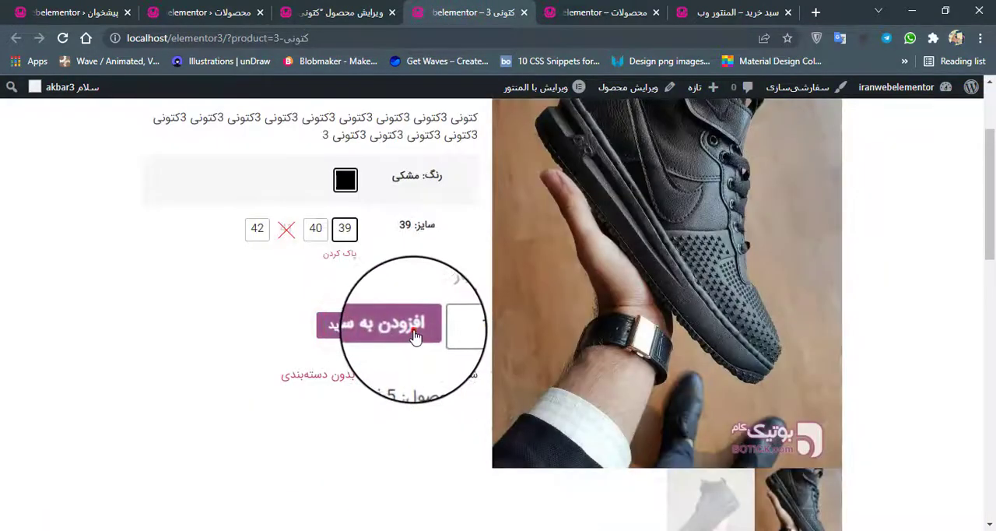
pyautogui.click(414, 335)
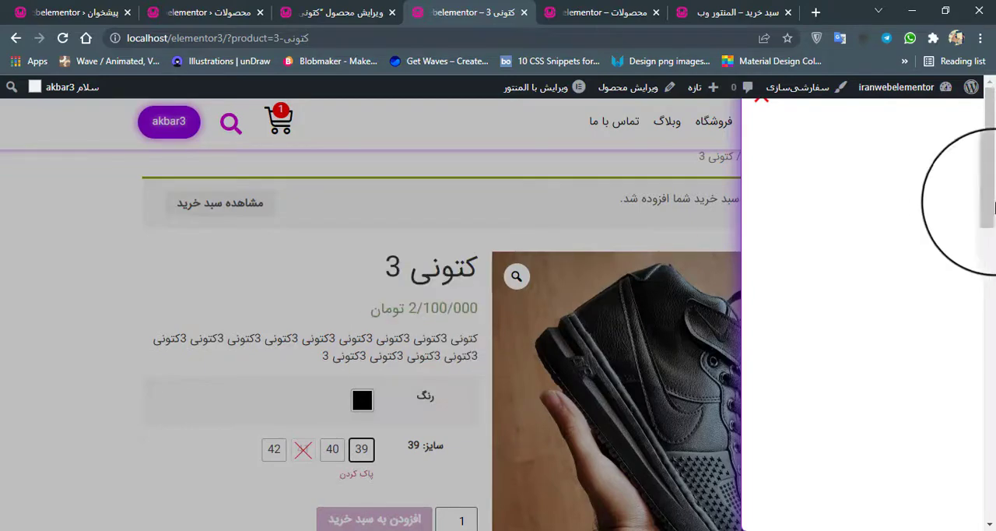
pyautogui.scroll(-6, 519, 250)
pyautogui.scroll(6, 519, 251)
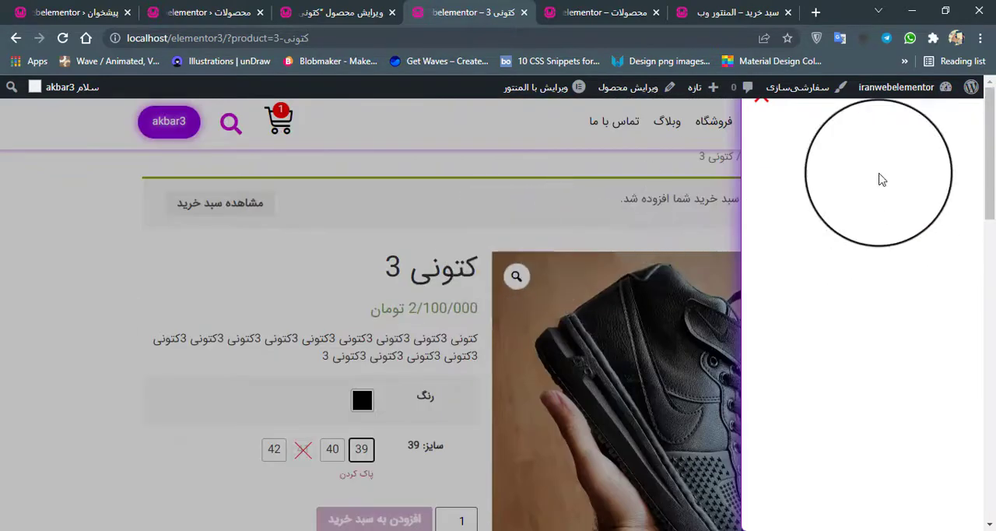
pyautogui.click(500, 181)
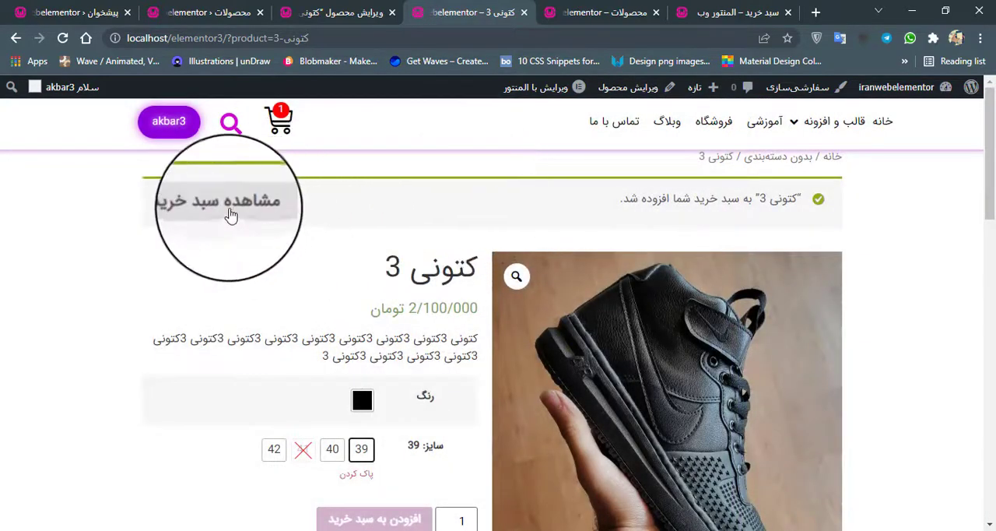
# Step: View the shopping cart and look through its contents and totals for suggested products
pyautogui.click(230, 209)
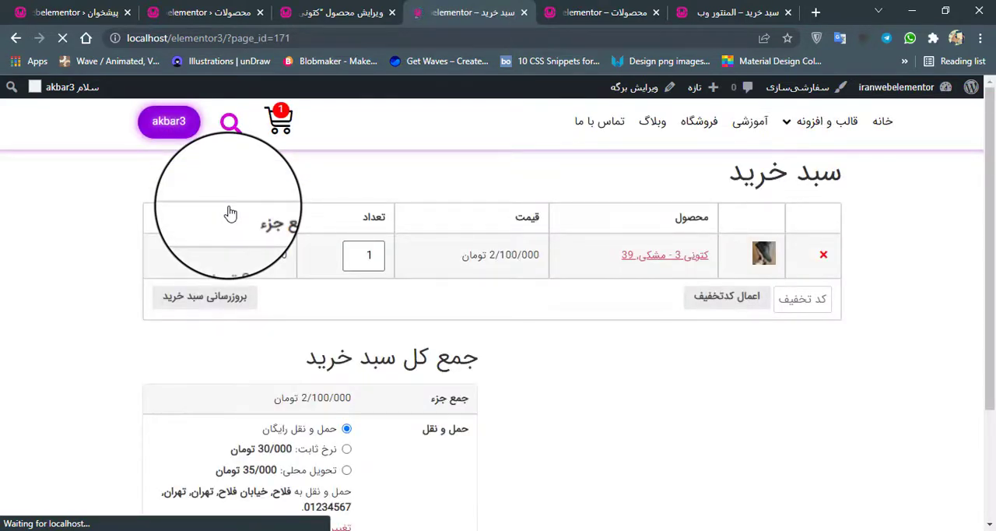
pyautogui.scroll(-2, 423, 367)
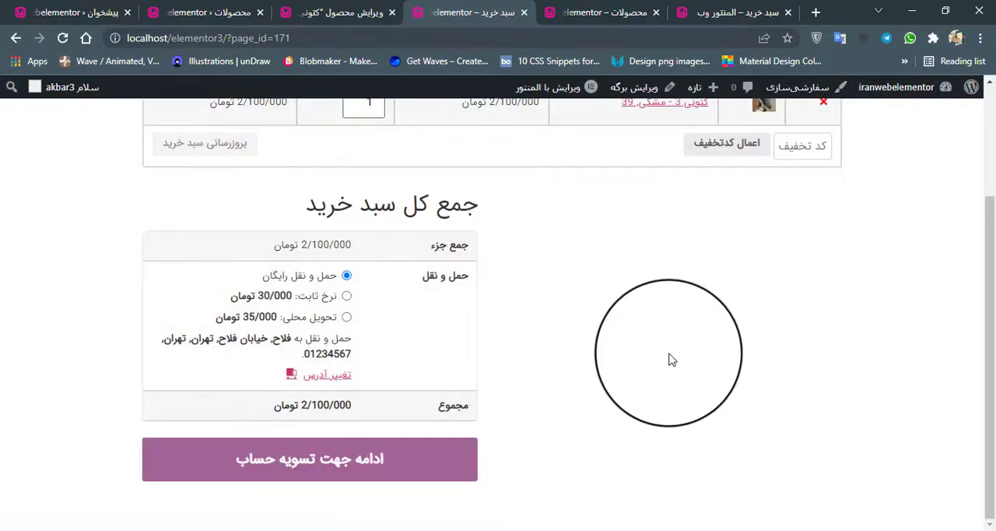
# Step: Add ست چرم جادویی (s-1) and کیف (j-3) as cross-sells of کتونی 3 by searching for ست and کیف, and update the product
pyautogui.click(343, 12)
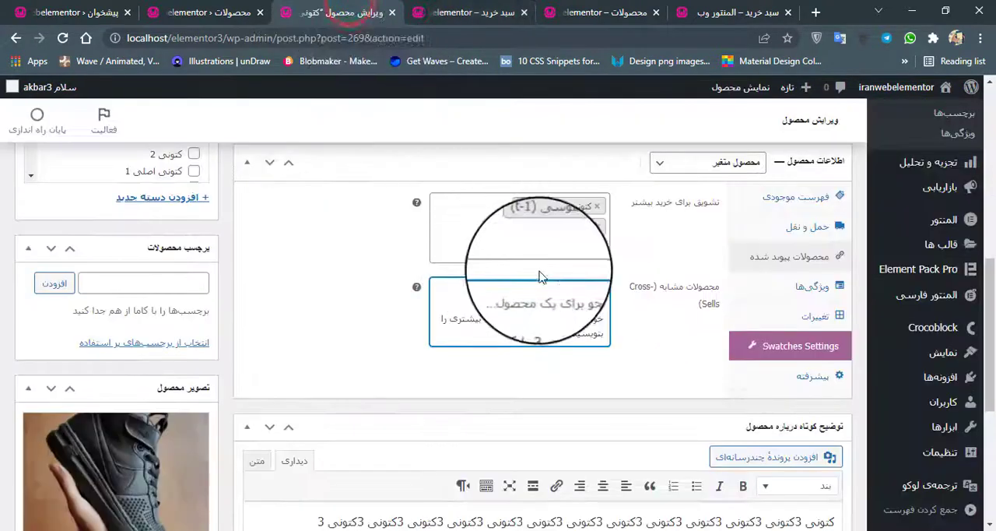
pyautogui.click(555, 291)
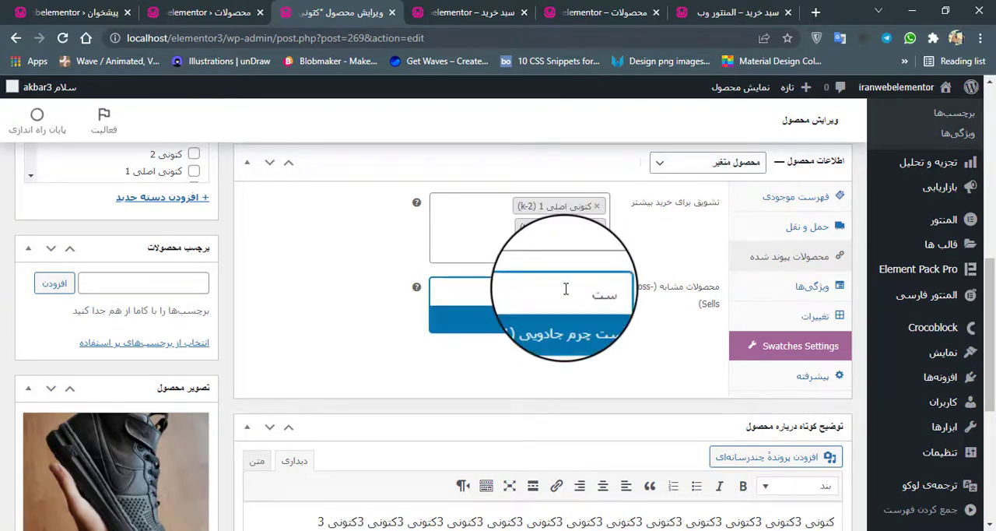
pyautogui.click(576, 335)
pyautogui.click(558, 310)
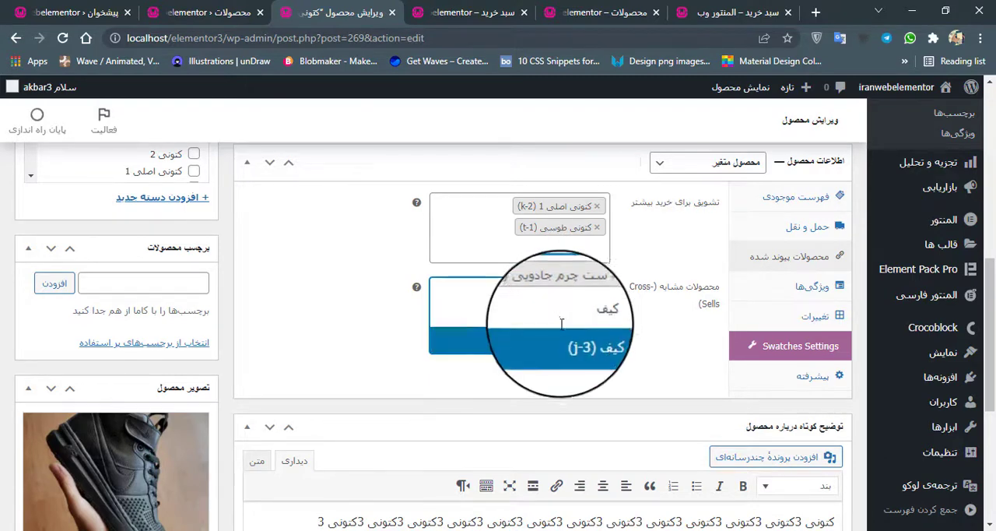
pyautogui.click(568, 348)
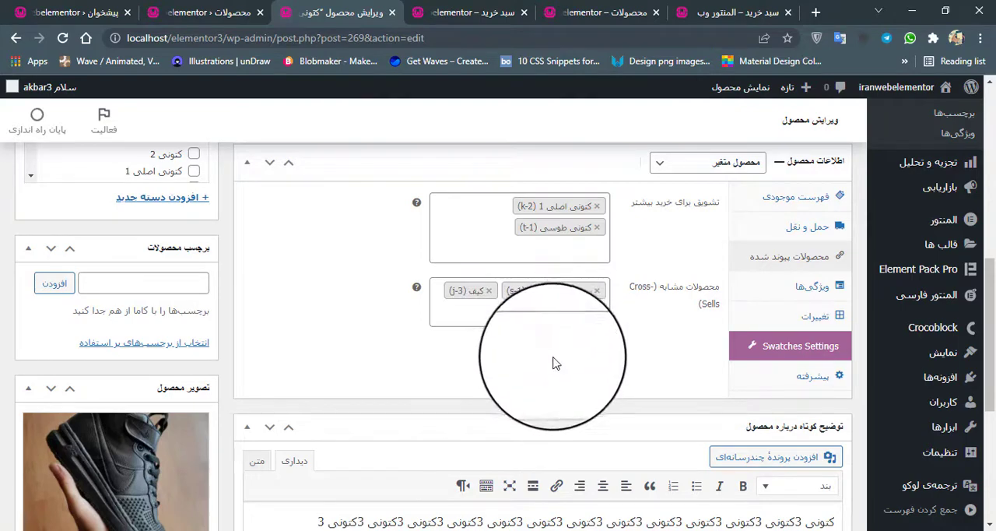
pyautogui.scroll(15, 58, 260)
pyautogui.click(65, 389)
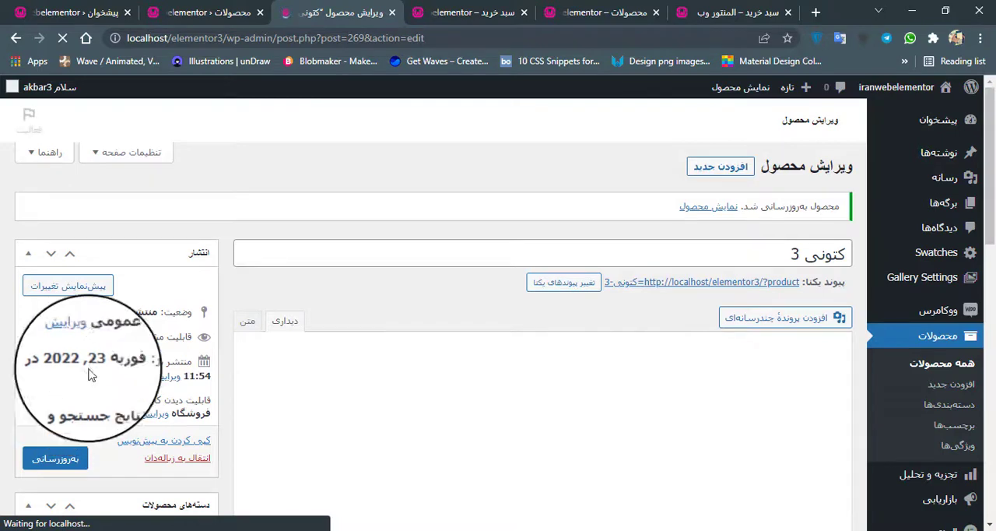
# Step: Reload the cart page and check the suggested products section beside the cart totals
pyautogui.click(471, 15)
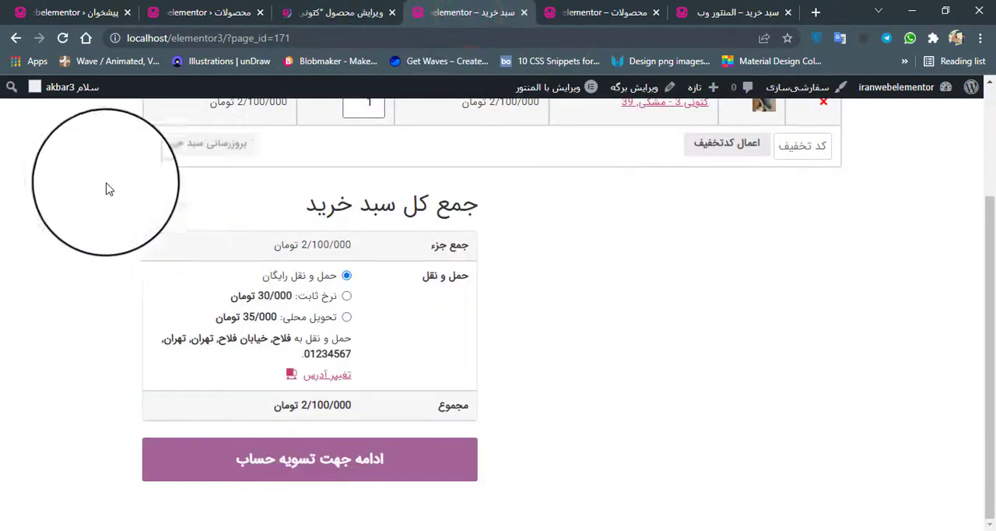
pyautogui.click(62, 39)
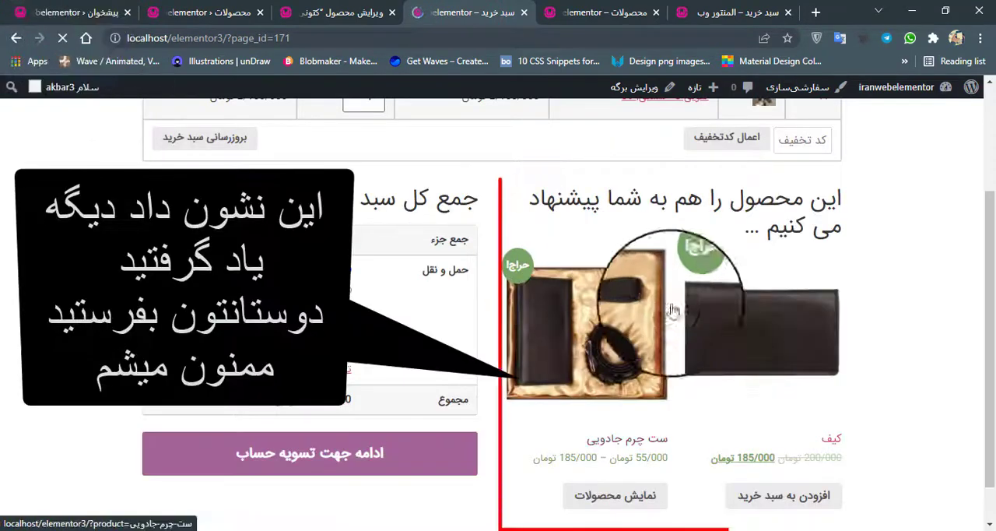
pyautogui.scroll(-1, 632, 357)
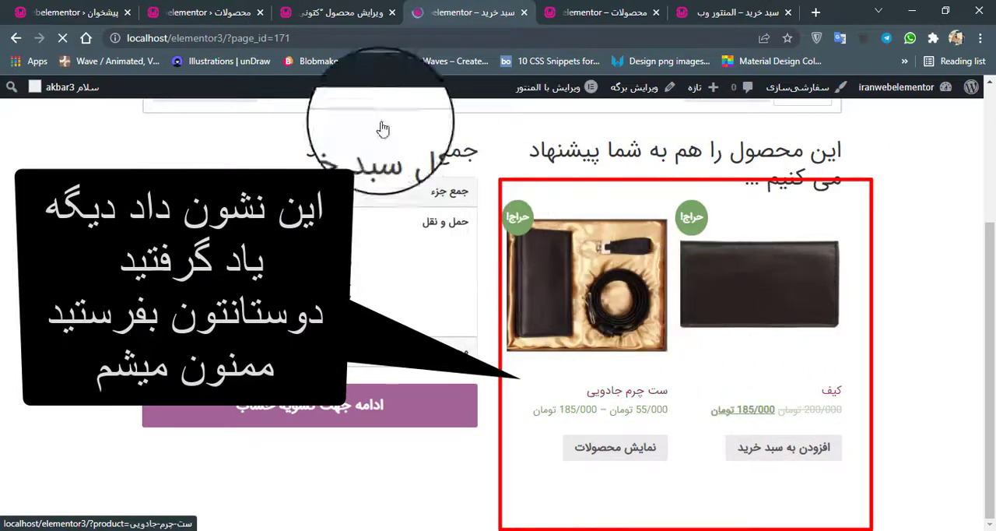
# Step: Return to editing کتونی 3 and review its linked products against the suggestions in the cart
pyautogui.click(311, 12)
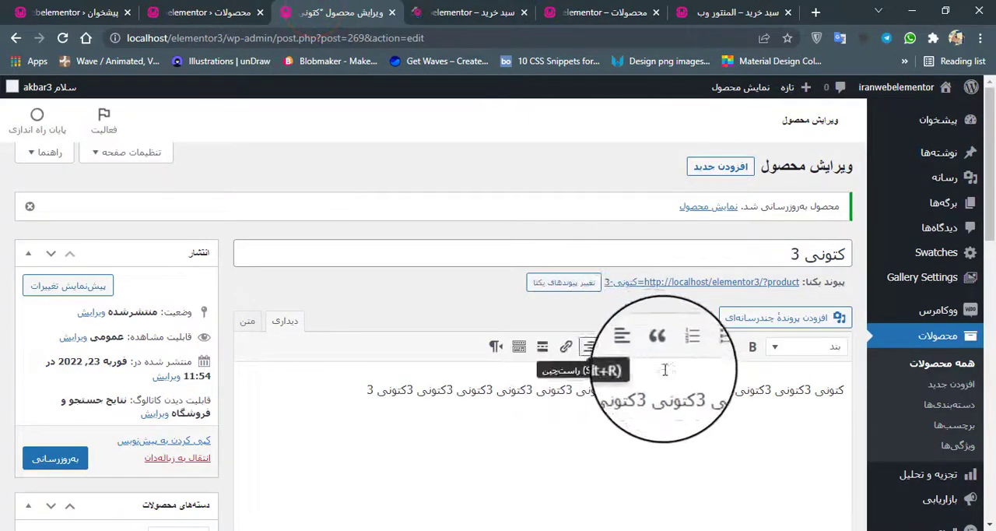
pyautogui.scroll(-4, 643, 369)
pyautogui.scroll(-3, 644, 369)
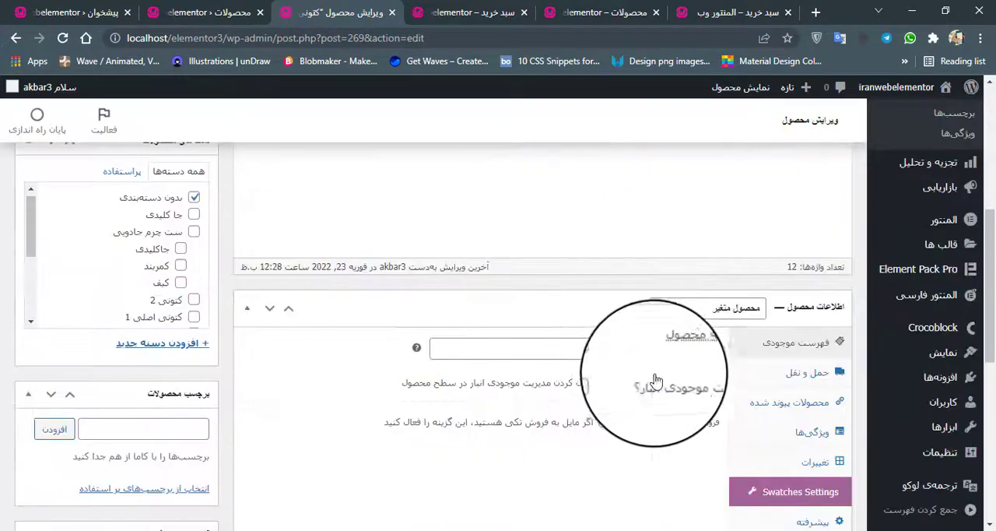
pyautogui.click(793, 410)
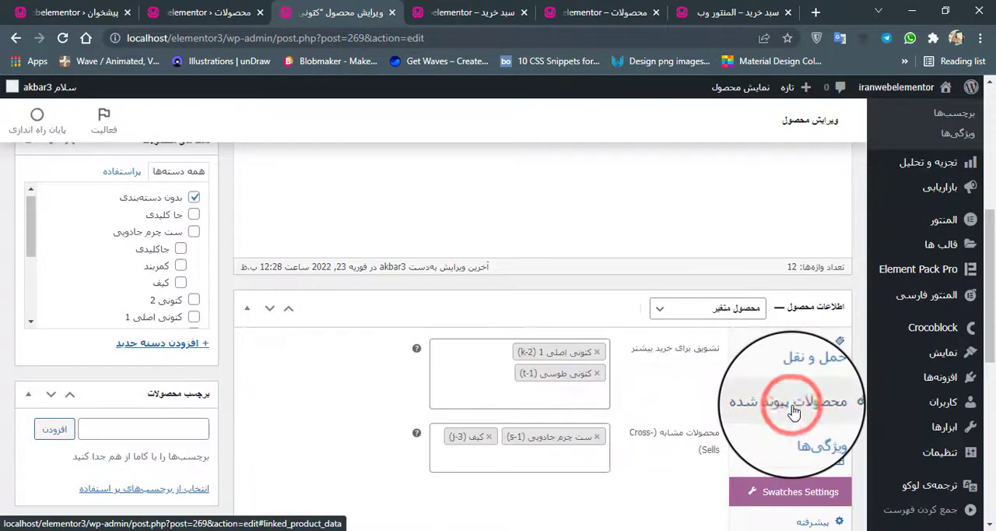
pyautogui.click(547, 449)
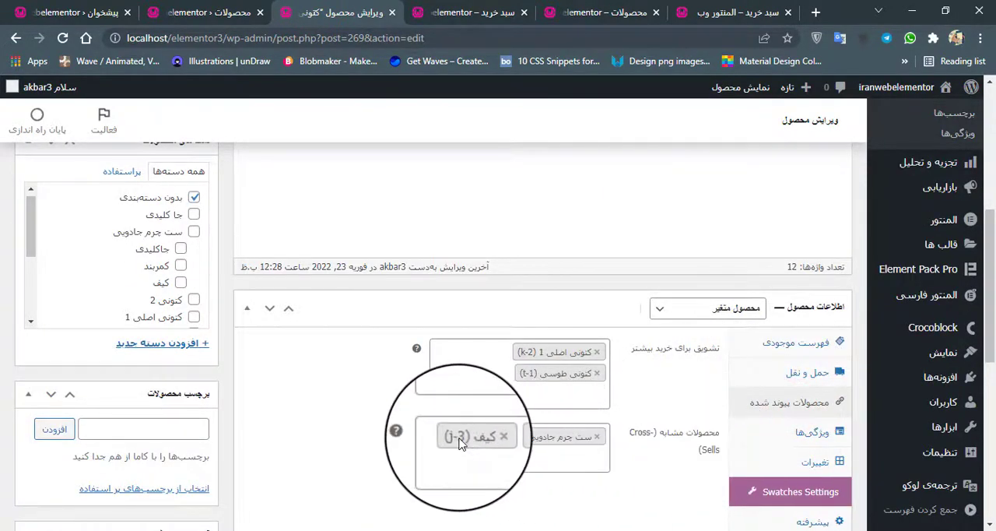
# Step: Proceed from the cart to checkout and choose direct bank transfer (انتقال مستقیم بانکی) as the payment method
pyautogui.click(503, 6)
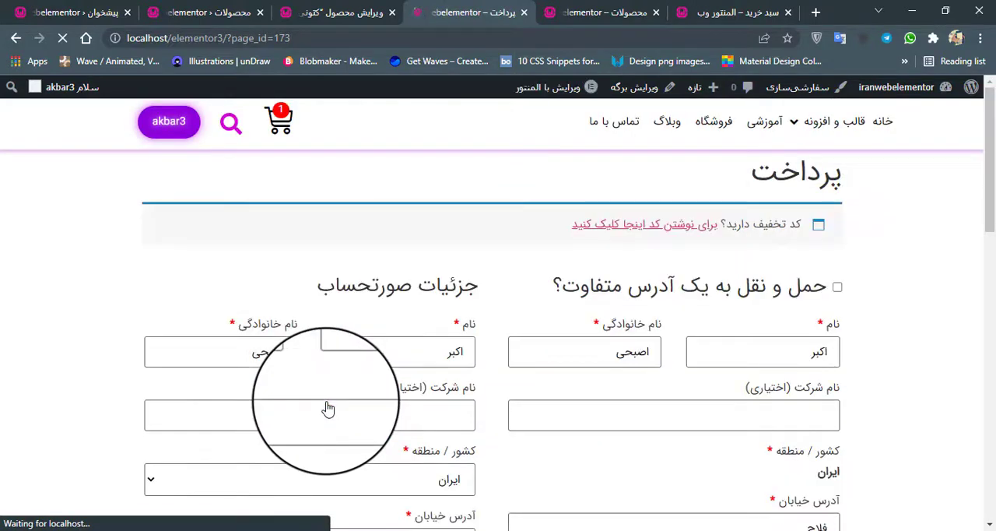
pyautogui.scroll(-12, 328, 409)
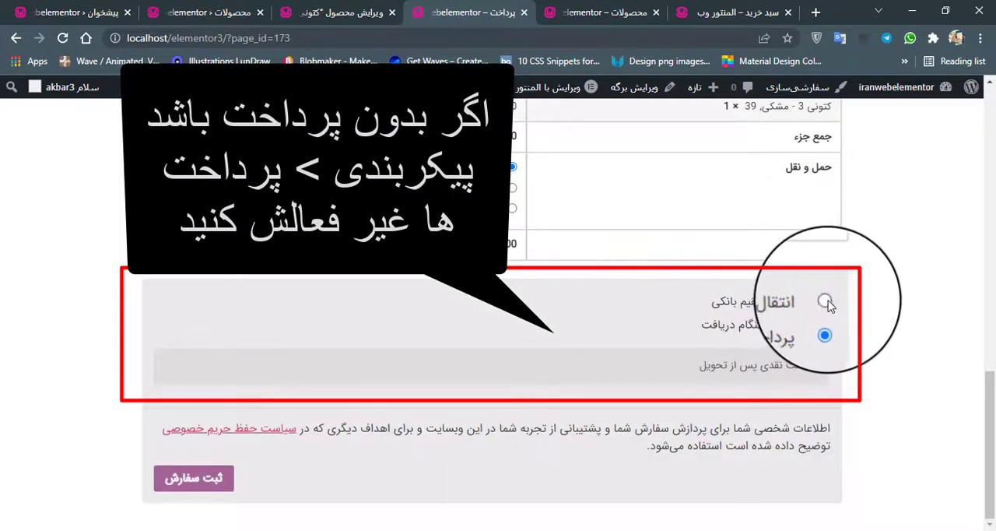
pyautogui.click(826, 300)
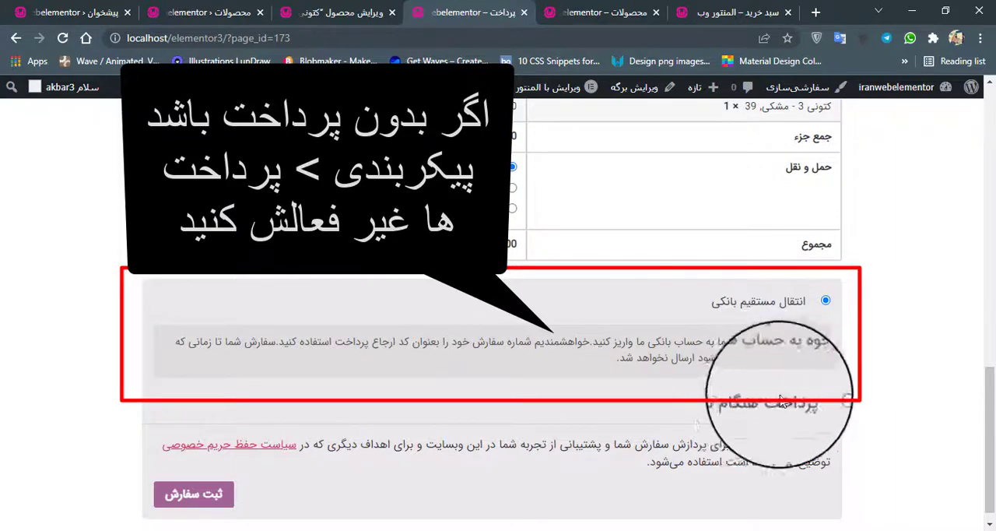
# Step: Close the کتونی 3 editing page and open the WooCommerce payment settings (پرداخت‌ها) separately from the product list
pyautogui.click(332, 20)
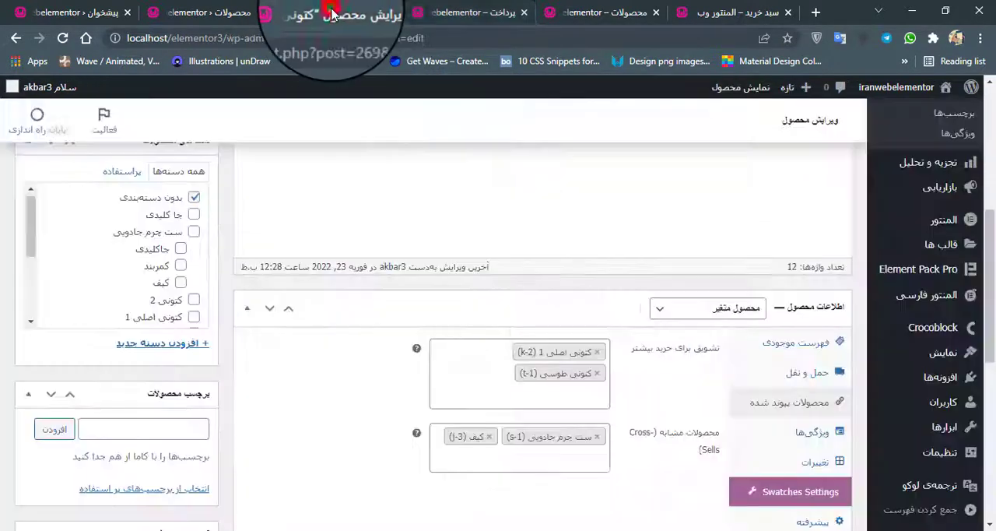
pyautogui.click(392, 17)
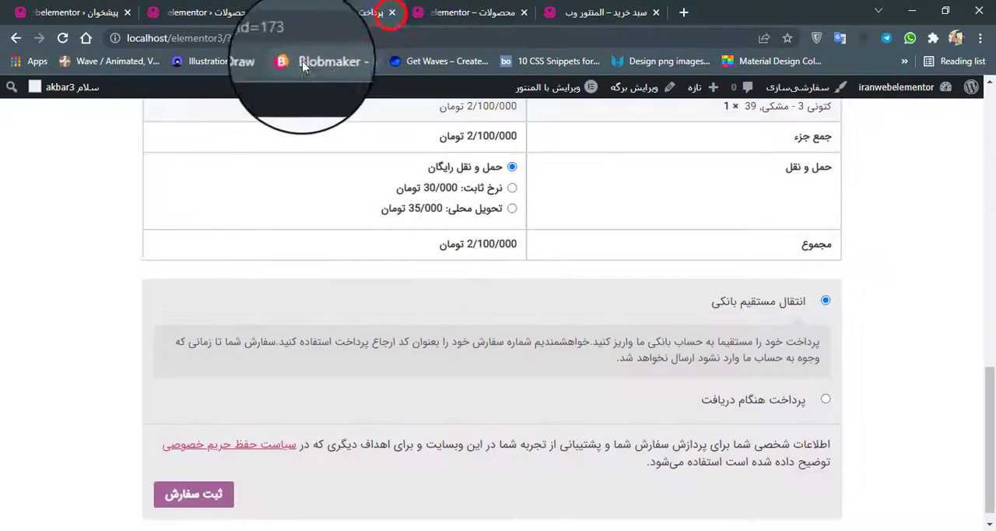
pyautogui.click(234, 12)
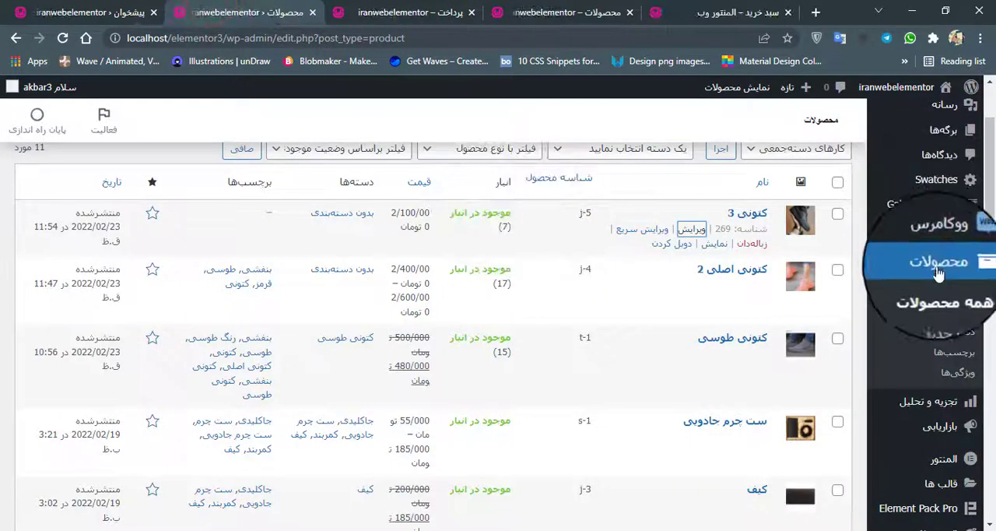
pyautogui.moveTo(934, 237)
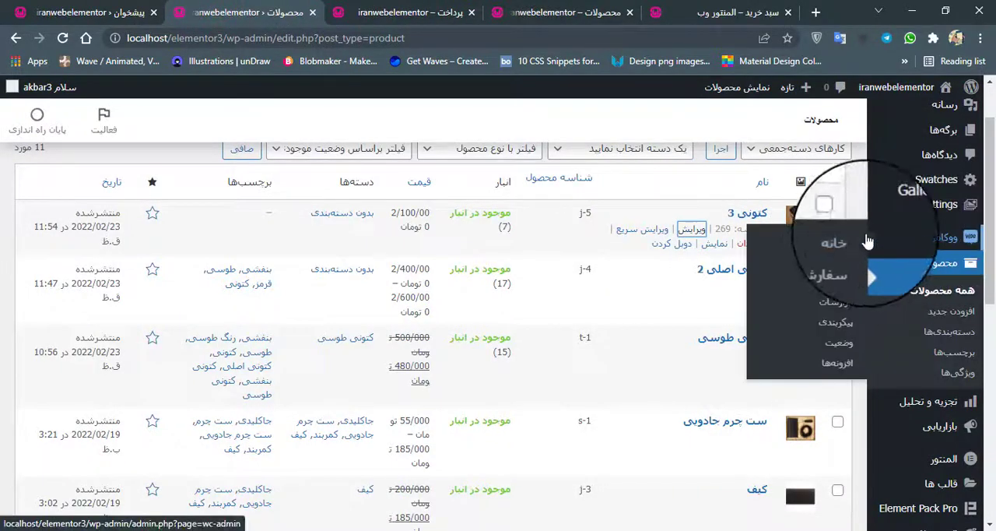
pyautogui.rightClick(834, 335)
pyautogui.click(864, 403)
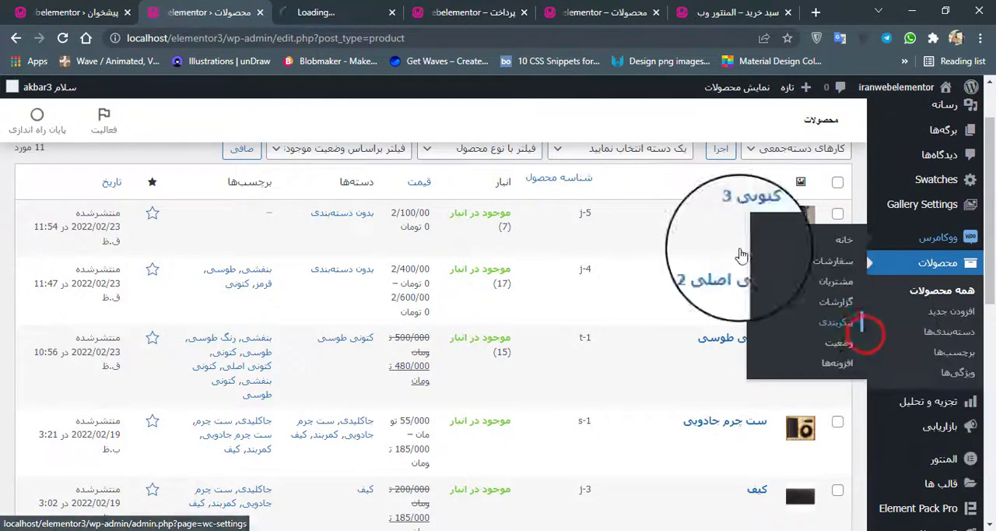
pyautogui.click(335, 10)
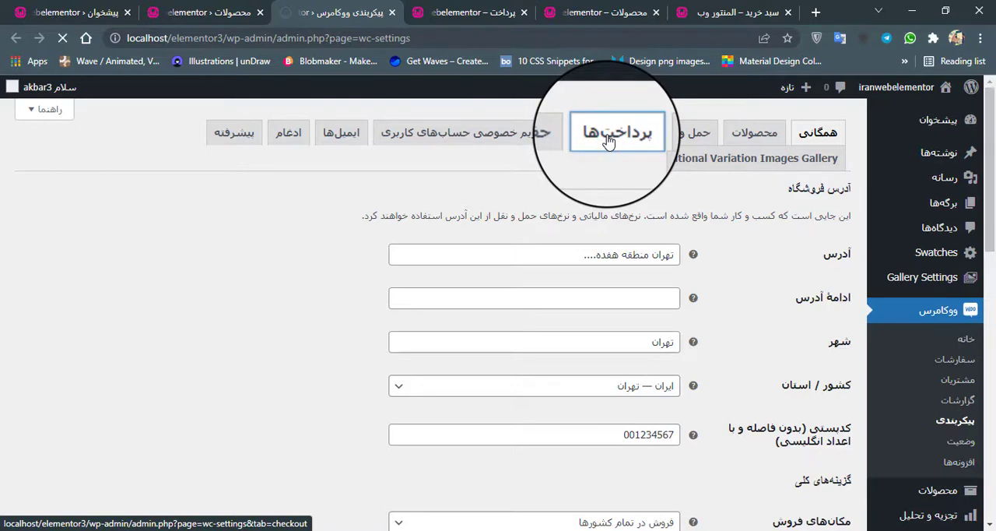
pyautogui.click(609, 141)
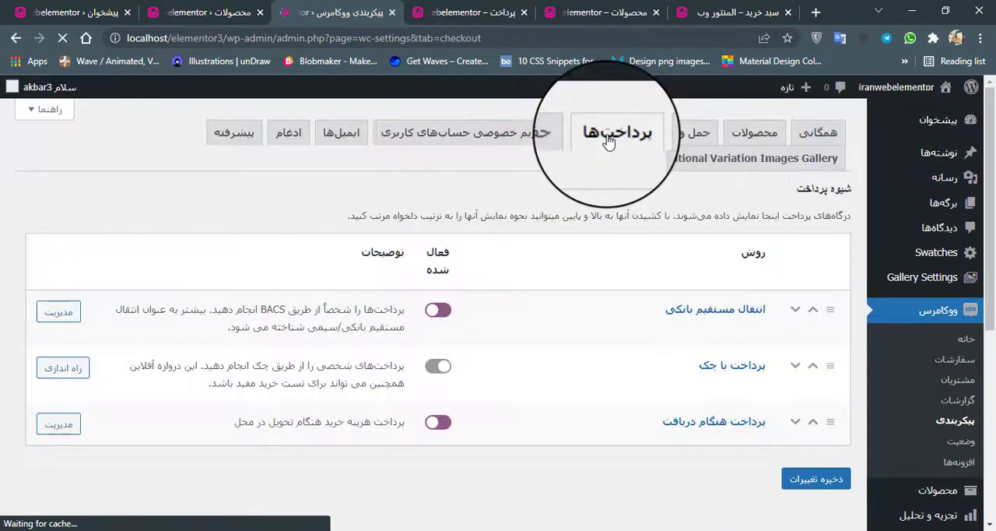
# Step: Disable direct bank transfer (انتقال مستقیم بانکی) and cash on delivery (پرداخت هنگام دریافت), and save the payment settings
pyautogui.click(440, 311)
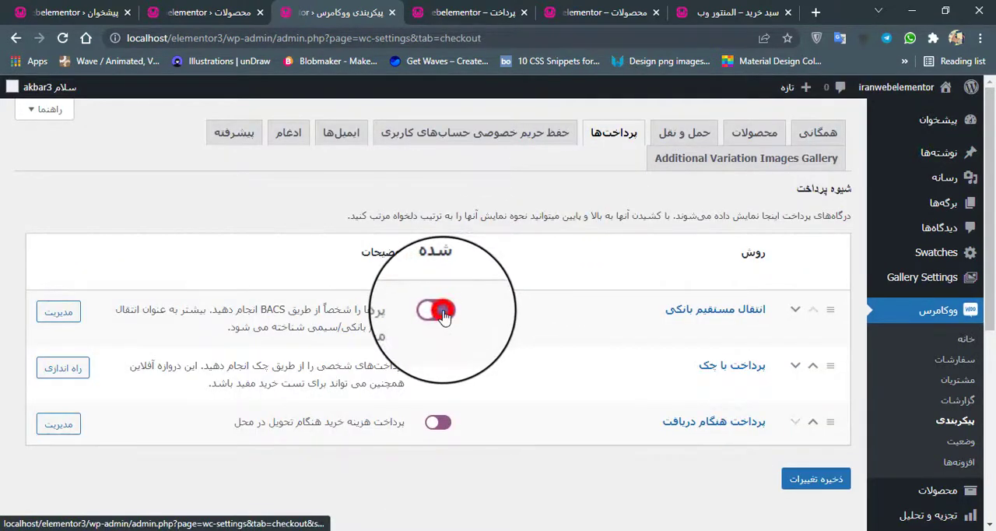
pyautogui.click(438, 425)
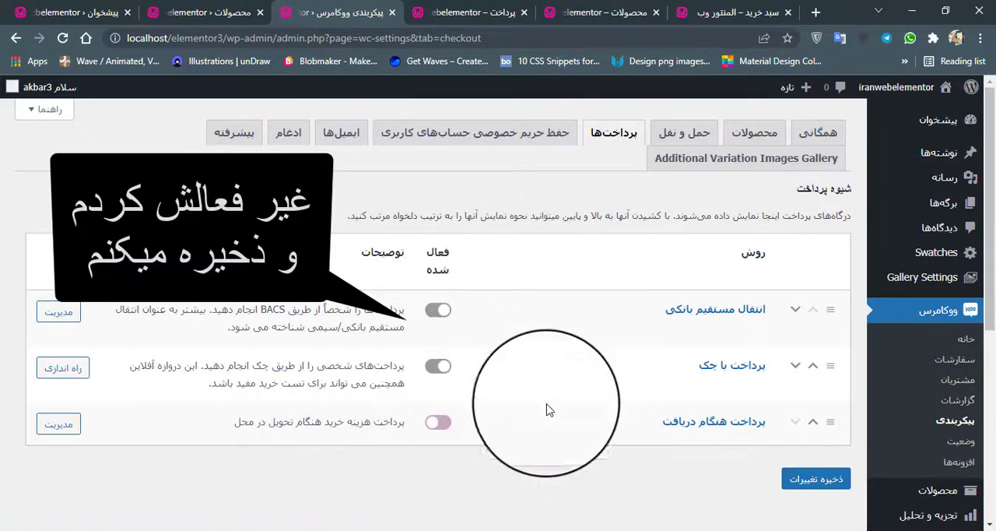
pyautogui.click(810, 483)
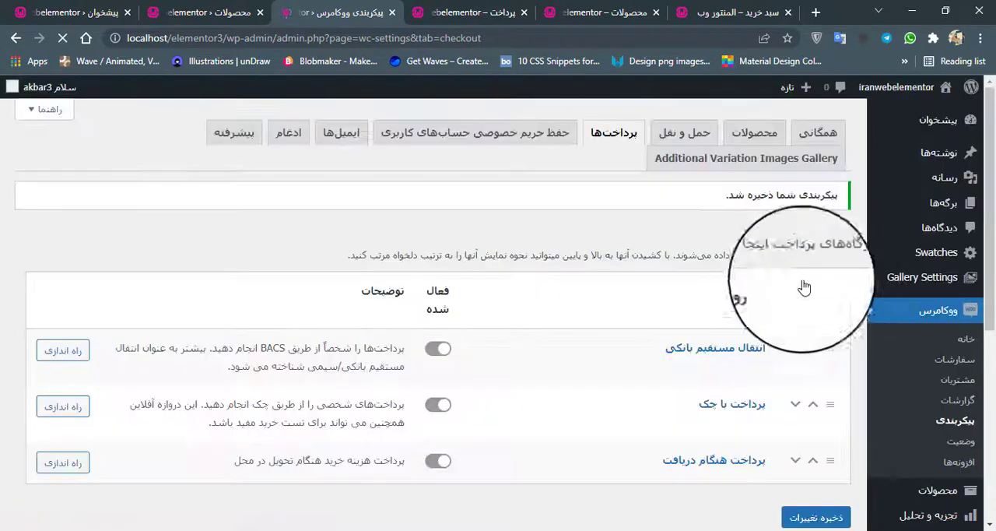
# Step: Reload the checkout page and check which payment methods it offers
pyautogui.click(432, 12)
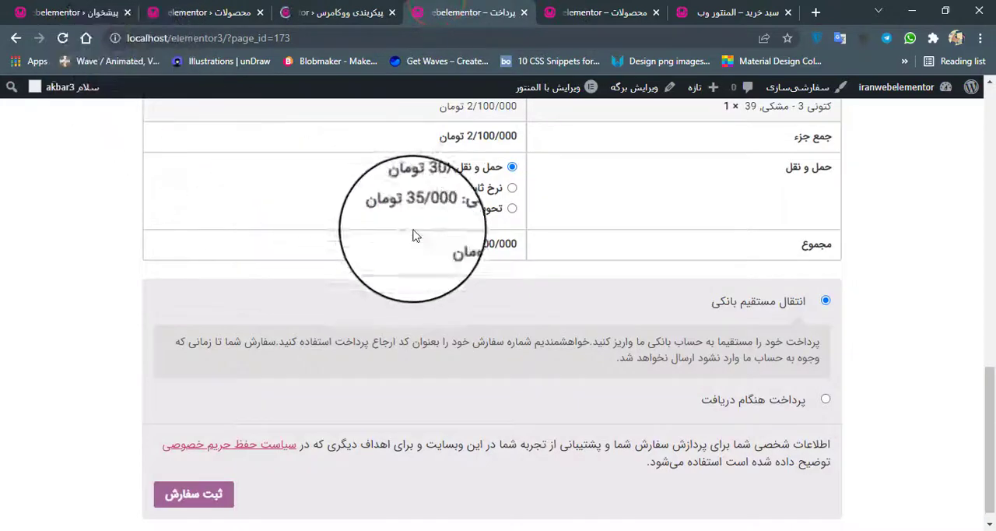
pyautogui.scroll(-1, 467, 234)
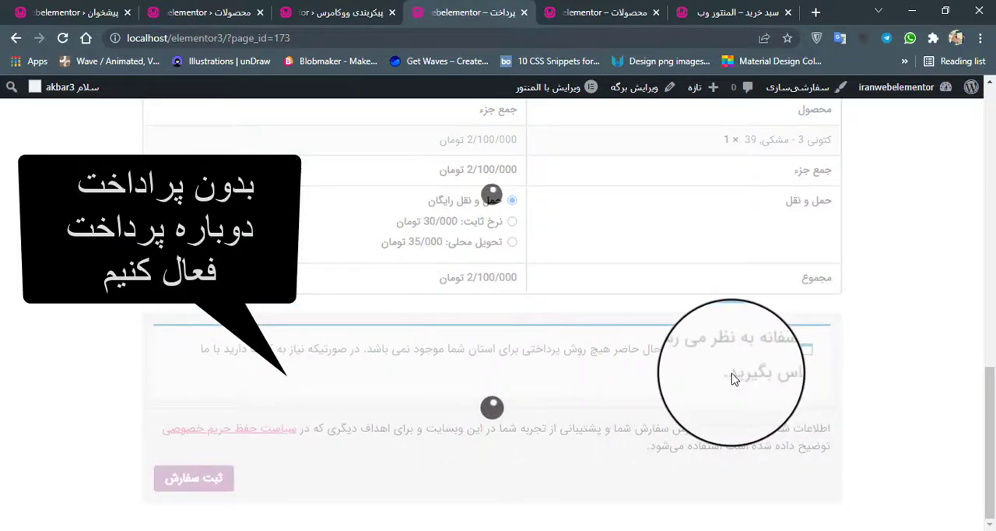
# Step: Enable direct bank transfer (انتقال مستقیم بانکی) and cash on delivery (پرداخت هنگام دریافت) again, and save the payment settings
pyautogui.click(343, 14)
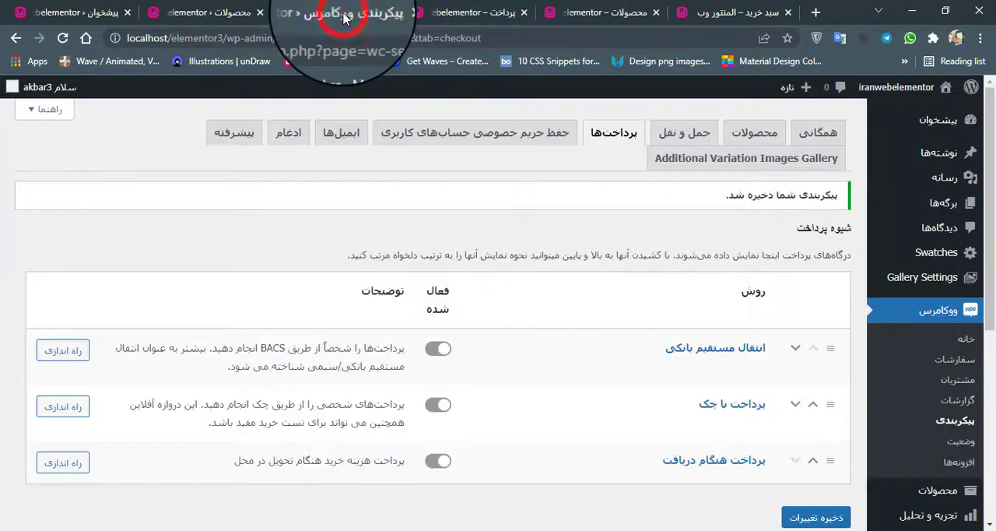
pyautogui.click(446, 350)
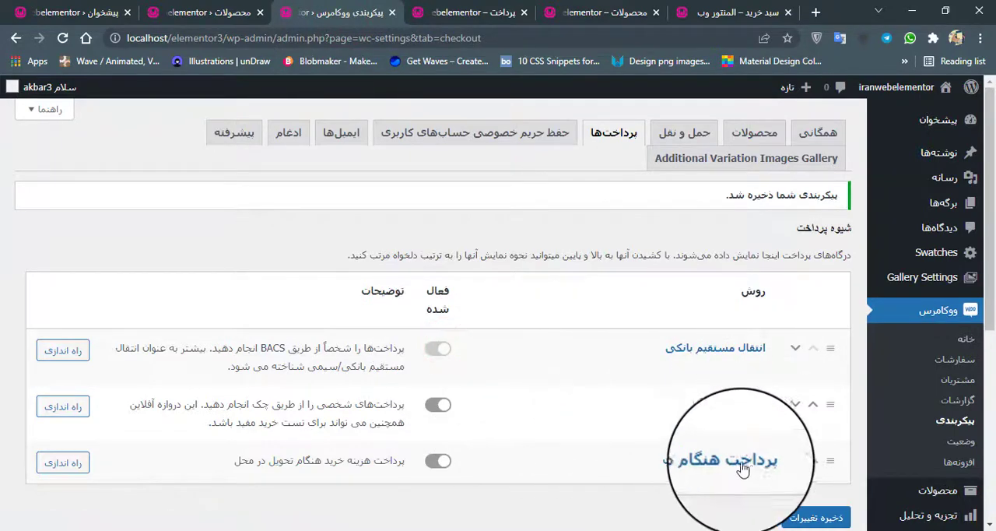
pyautogui.scroll(-2, 711, 449)
pyautogui.scroll(2, 709, 448)
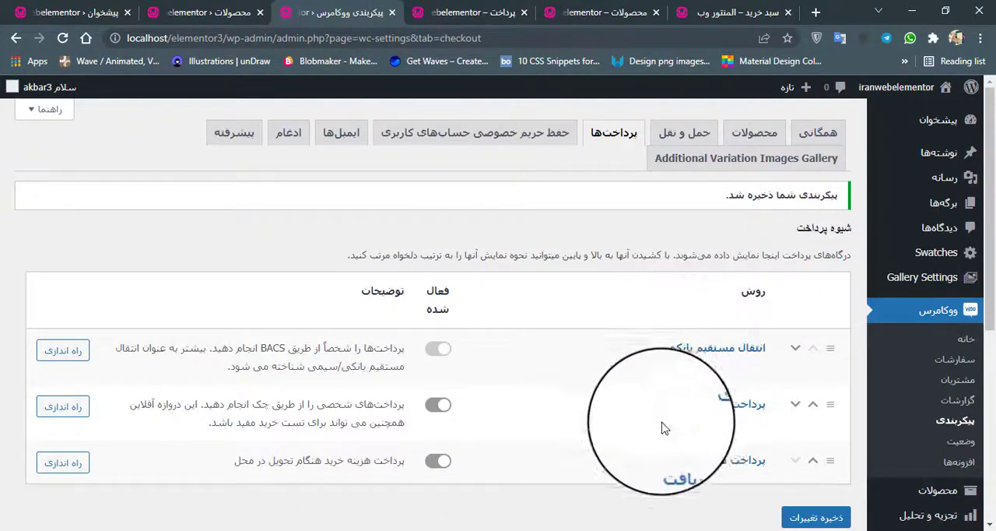
pyautogui.click(434, 463)
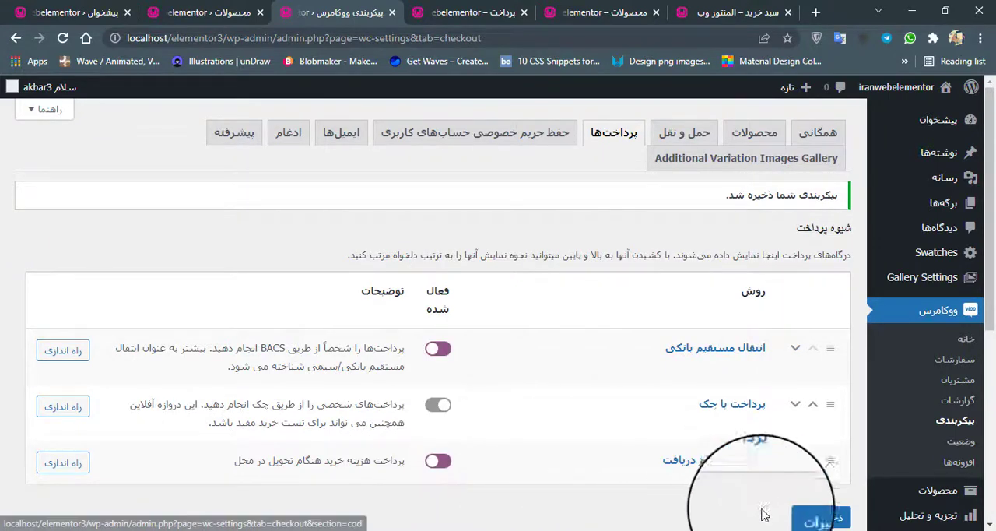
pyautogui.click(826, 519)
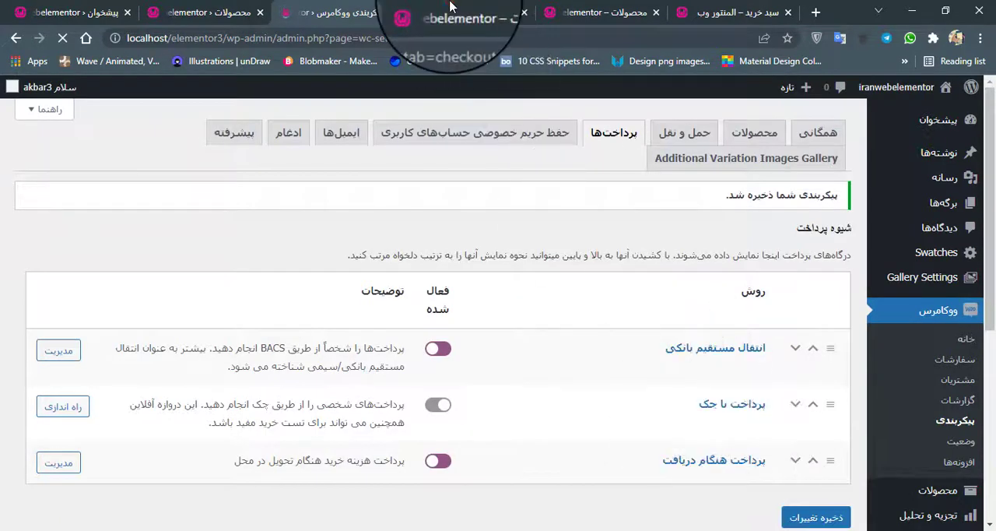
# Step: Reload the checkout page, choose cash on delivery (پرداخت هنگام دریافت) as the payment method, and place the order
pyautogui.click(450, 9)
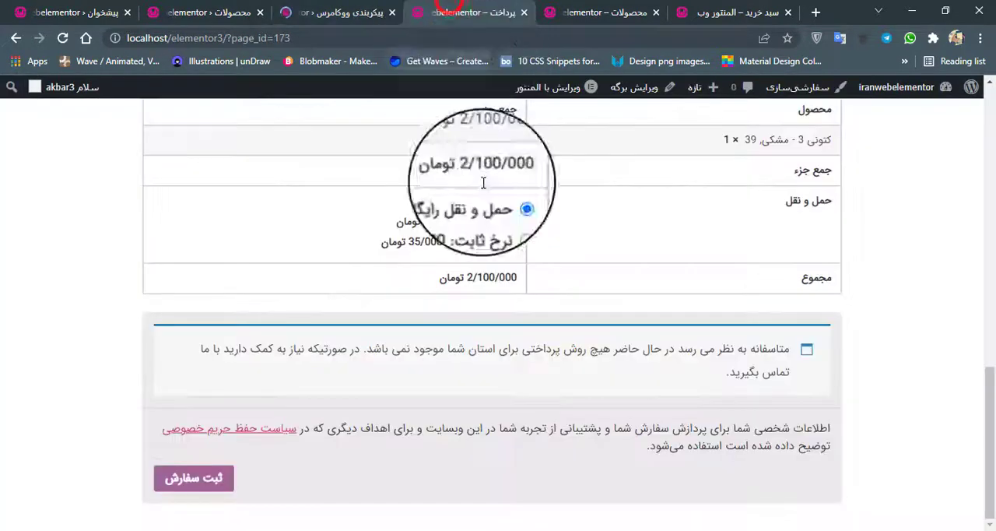
pyautogui.click(64, 39)
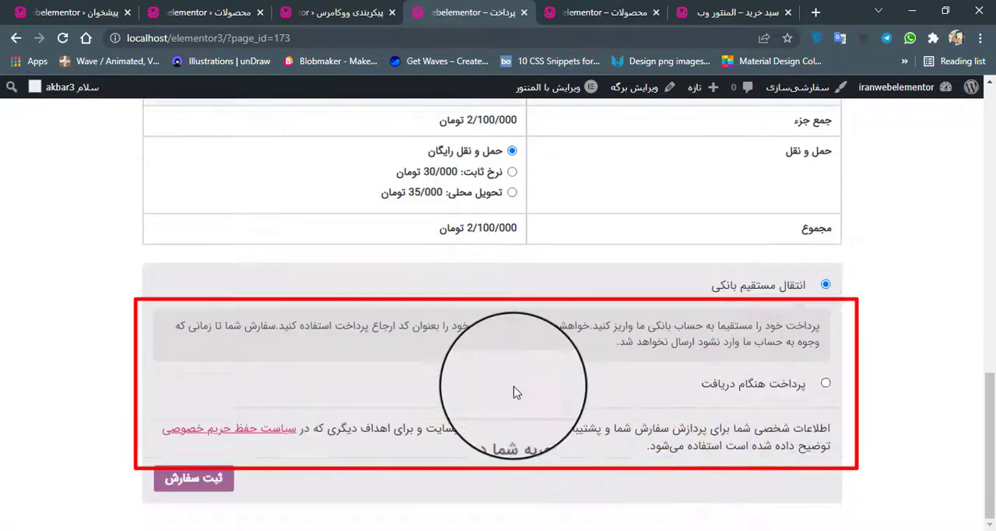
pyautogui.click(826, 384)
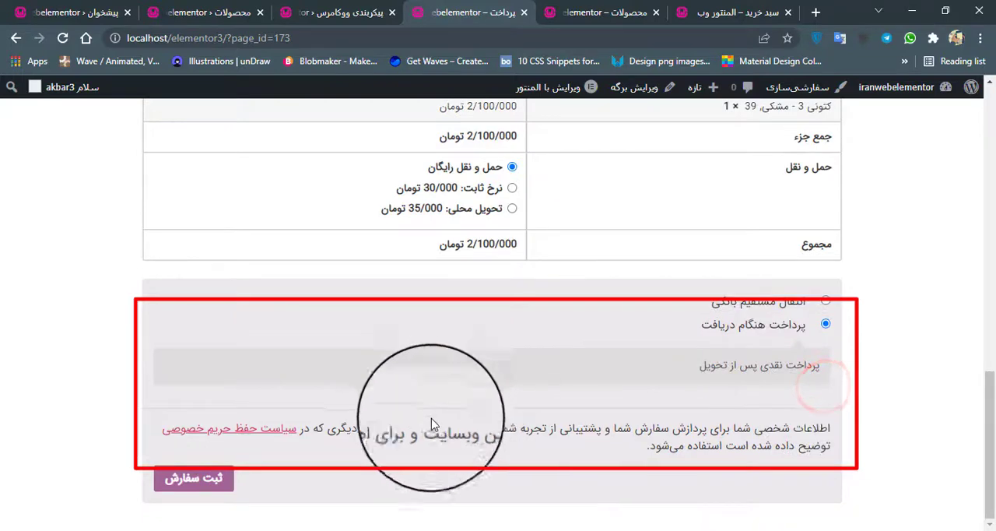
pyautogui.click(221, 481)
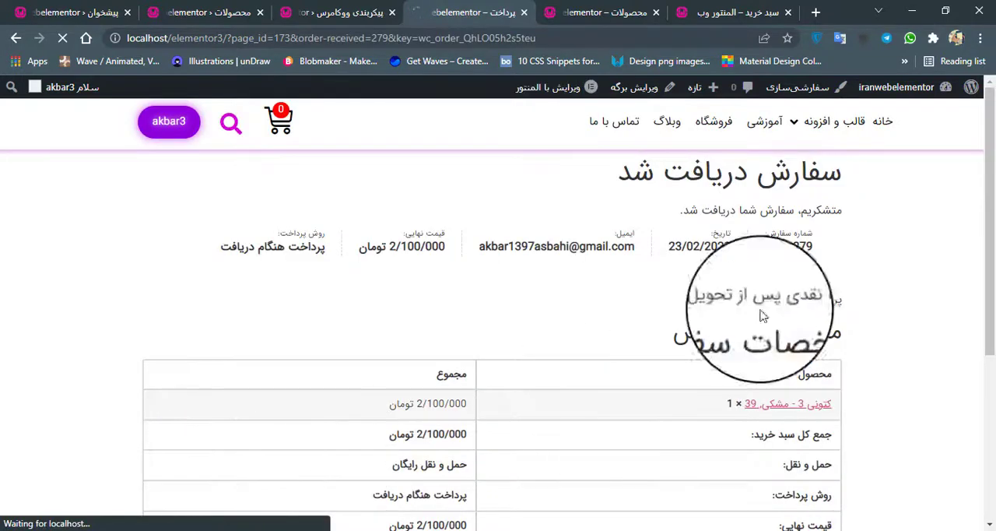
# Step: Review the received order's confirmation, including its product details, payment method, and shipping and billing addresses
pyautogui.moveTo(624, 182); pyautogui.dragTo(554, 213)
pyautogui.click(516, 289)
pyautogui.scroll(-2, 514, 294)
pyautogui.scroll(-2, 514, 295)
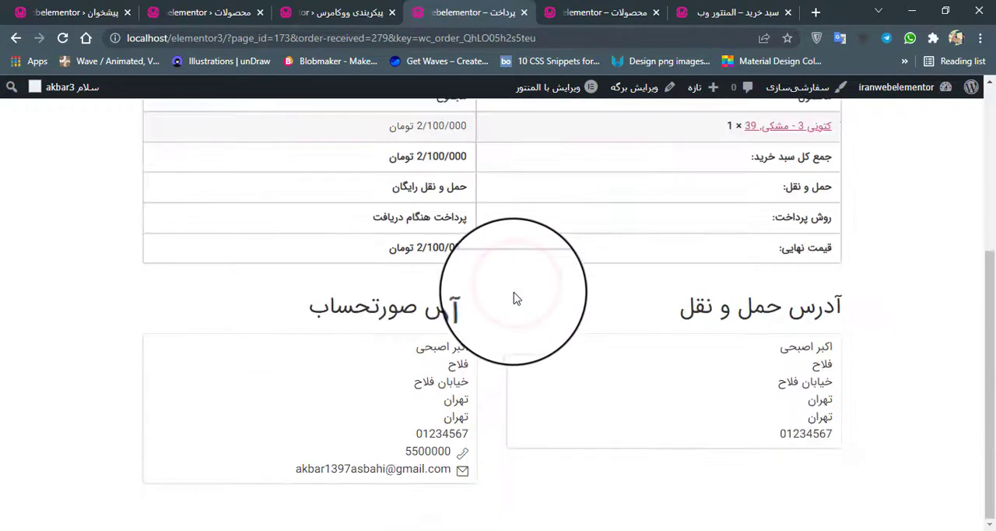
pyautogui.scroll(4, 514, 298)
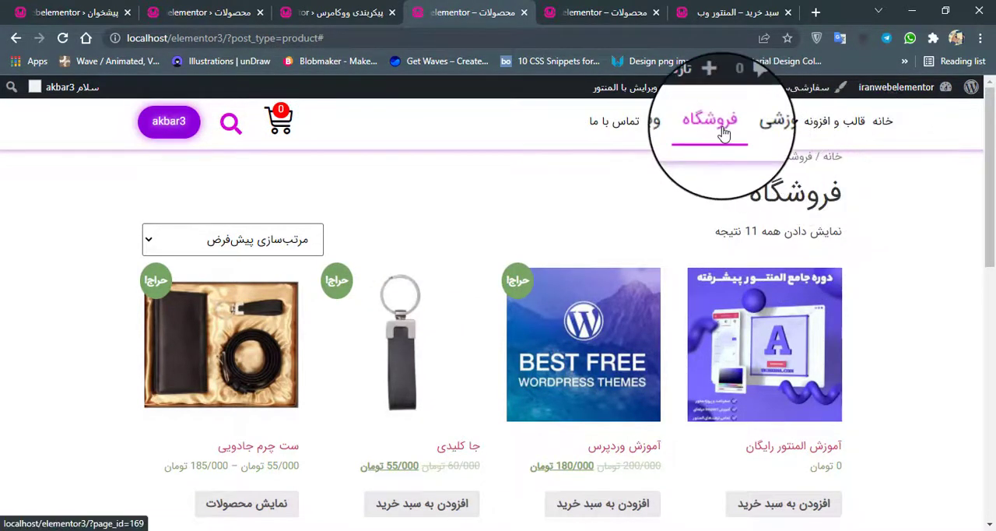
# Step: Check the shop's side cart and add the product آموزش المنتور رایگان to it, closing the cart after each view
pyautogui.click(275, 131)
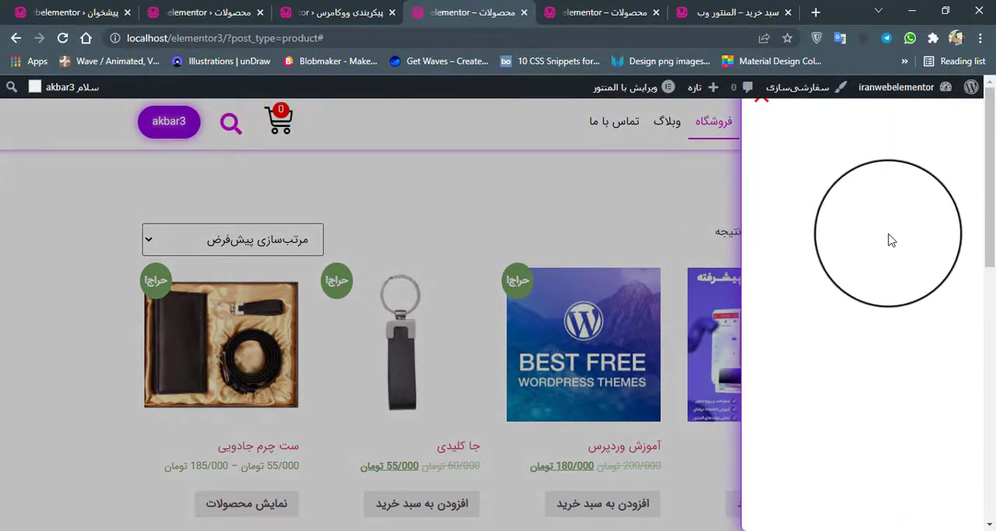
pyautogui.click(372, 206)
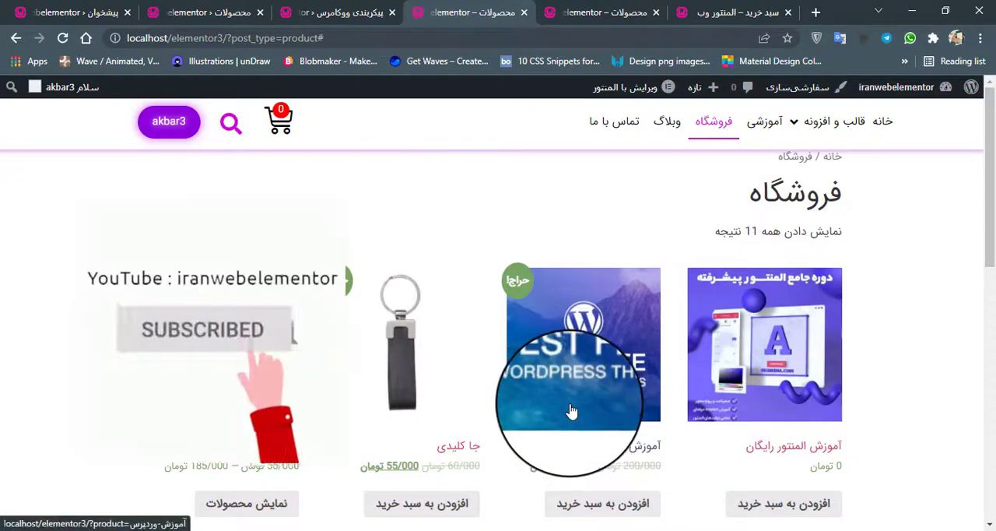
pyautogui.scroll(-2, 571, 408)
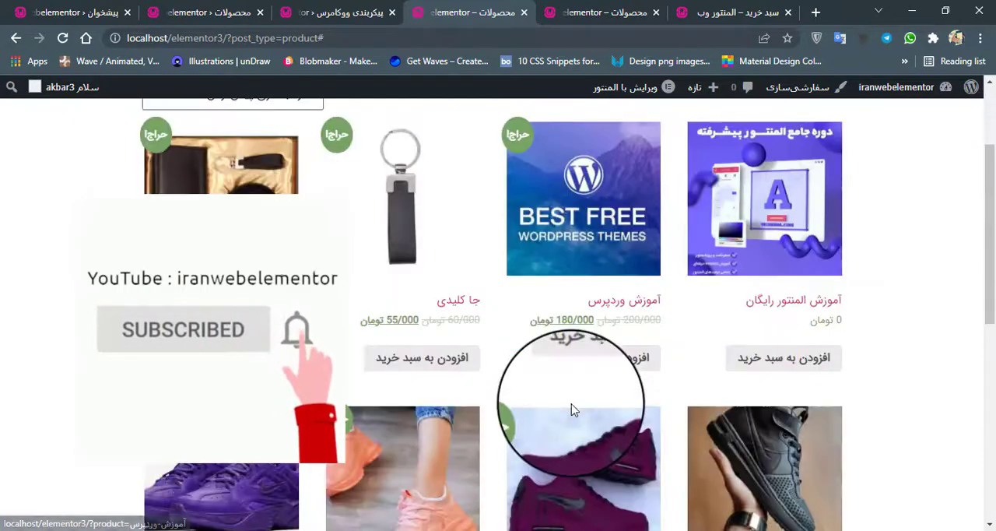
pyautogui.click(762, 369)
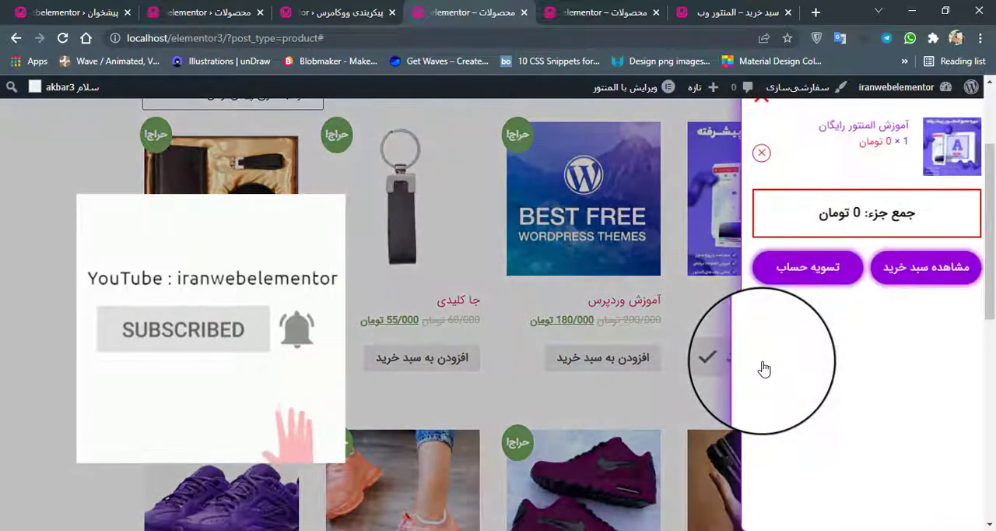
pyautogui.click(589, 321)
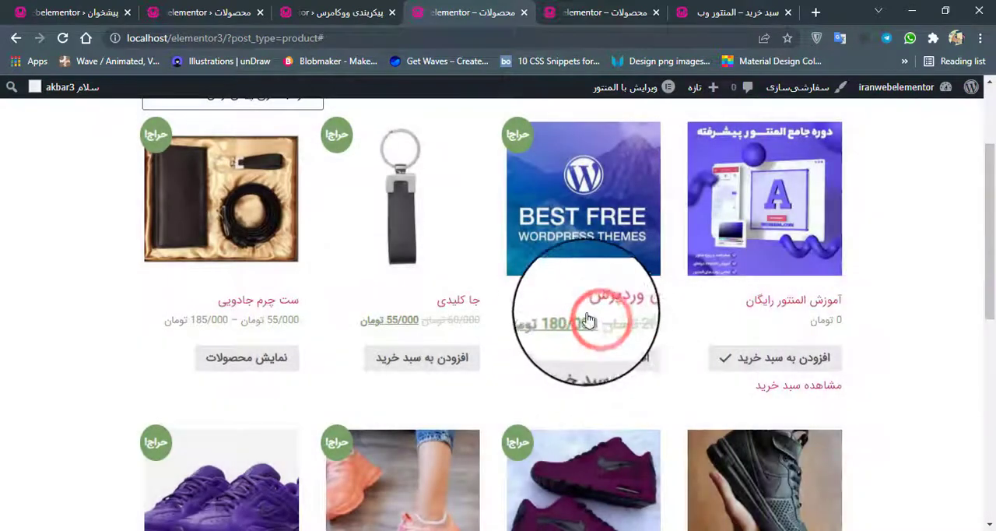